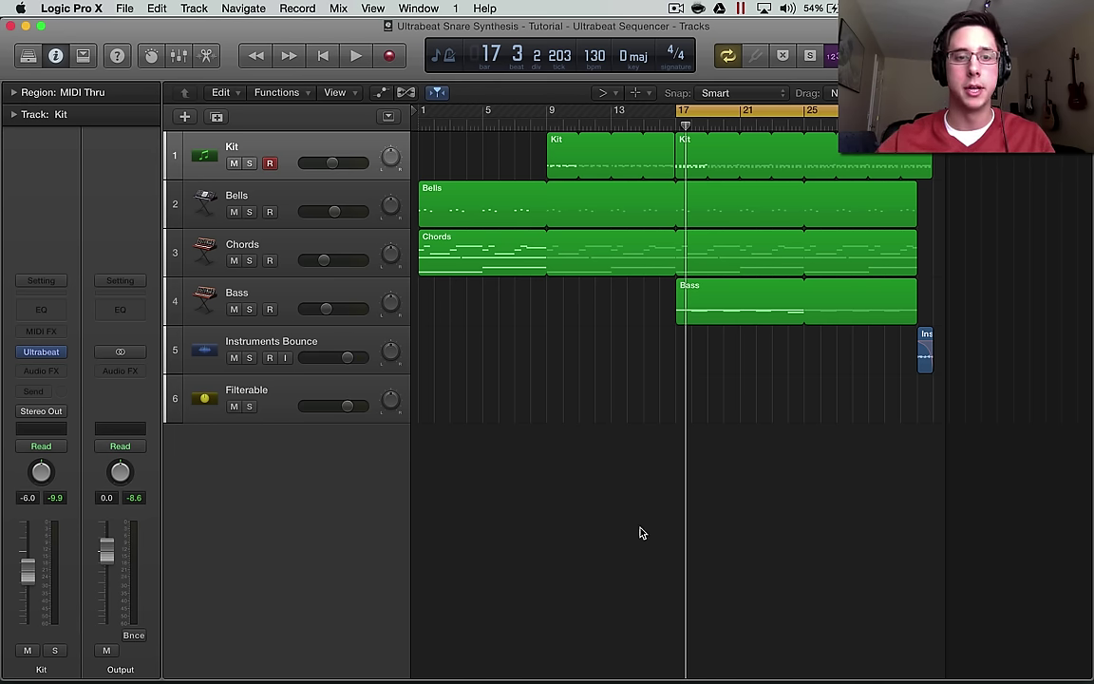
# Select the second Kit region, open the Kit track's Ultrabeat instrument, and briefly show the Musical Typing keyboard
pyautogui.click(259, 143)
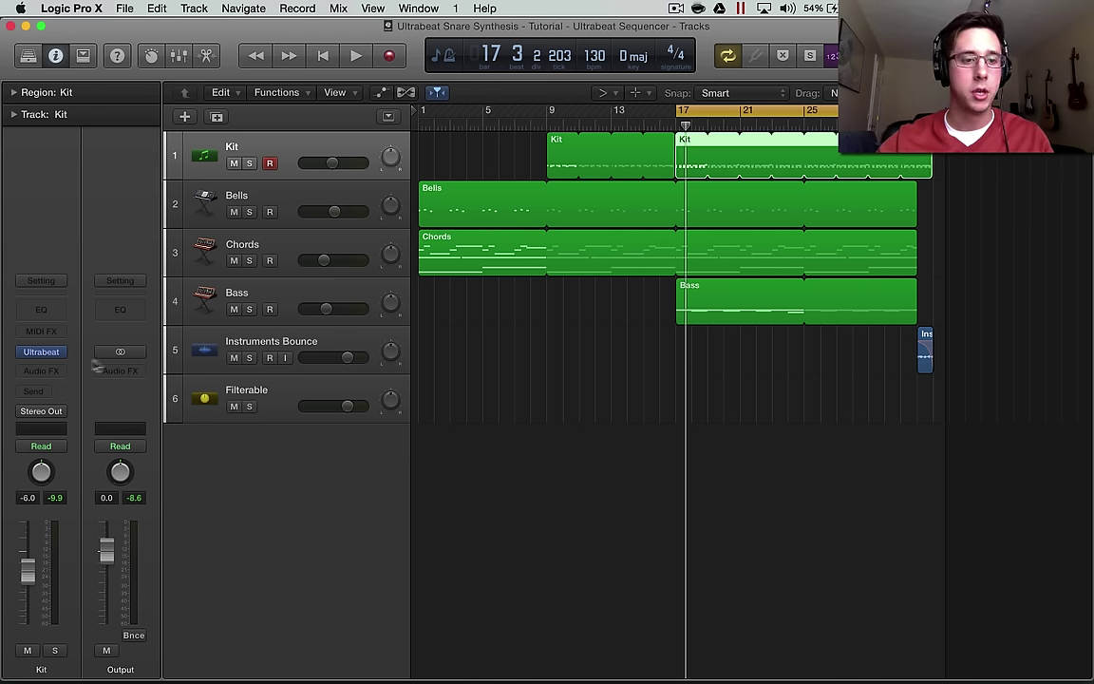
pyautogui.click(42, 353)
pyautogui.moveTo(444, 95); pyautogui.dragTo(587, 87)
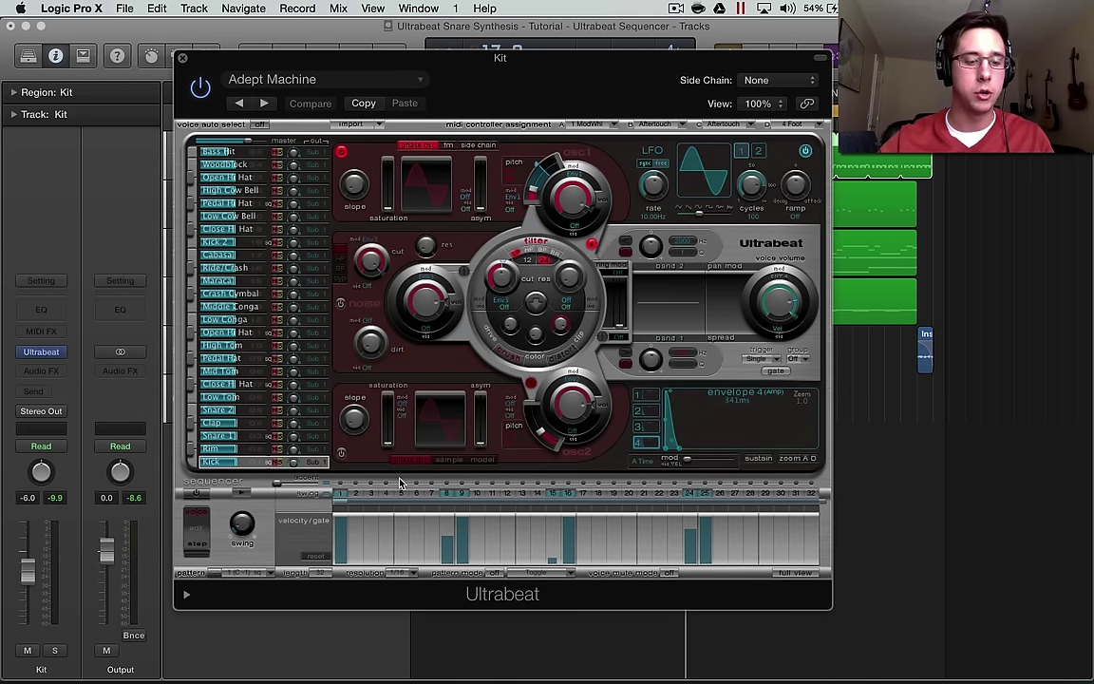
pyautogui.press('super+k')
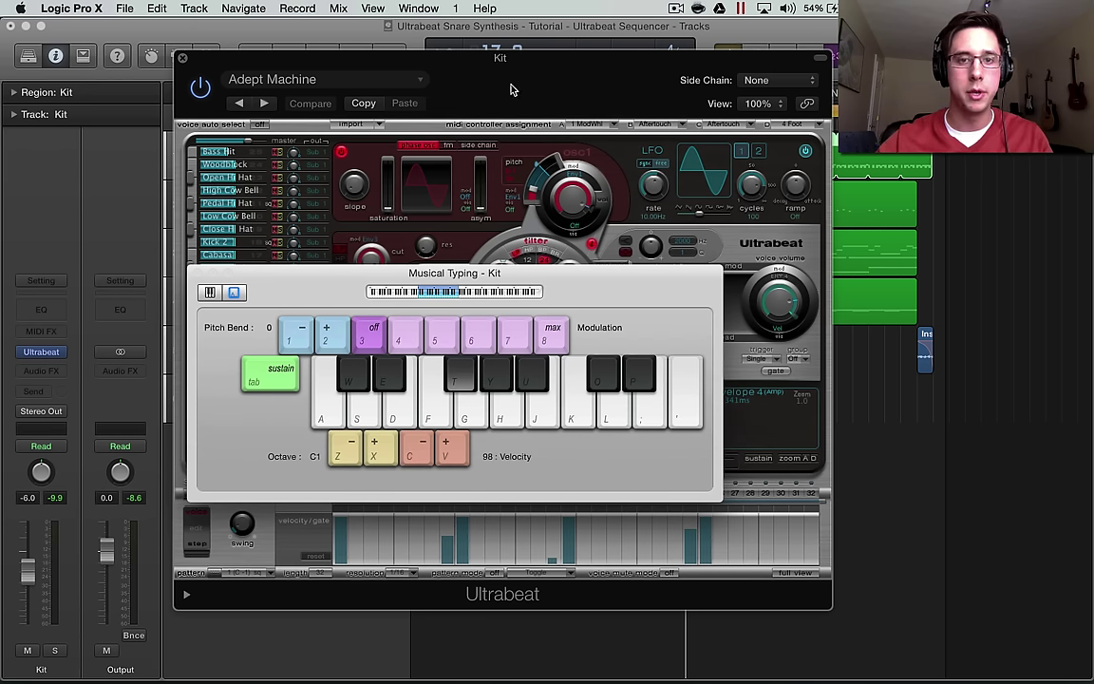
pyautogui.press('super+k')
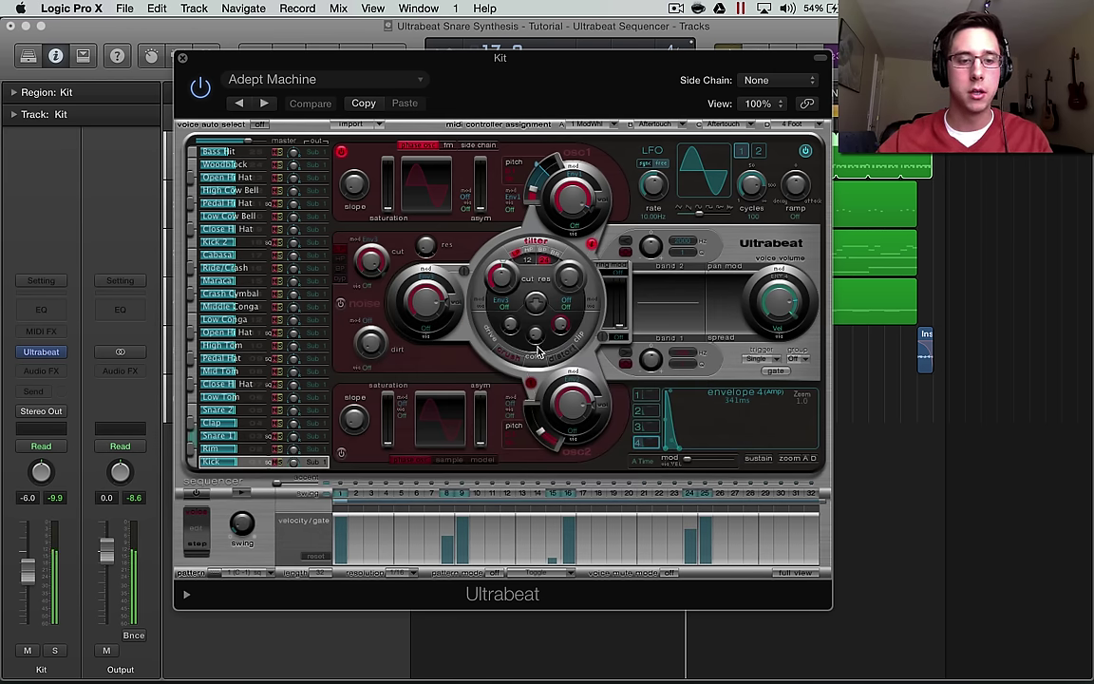
# Initialize the Snare 1 voice in the drum list to the sine preset
pyautogui.click(251, 438)
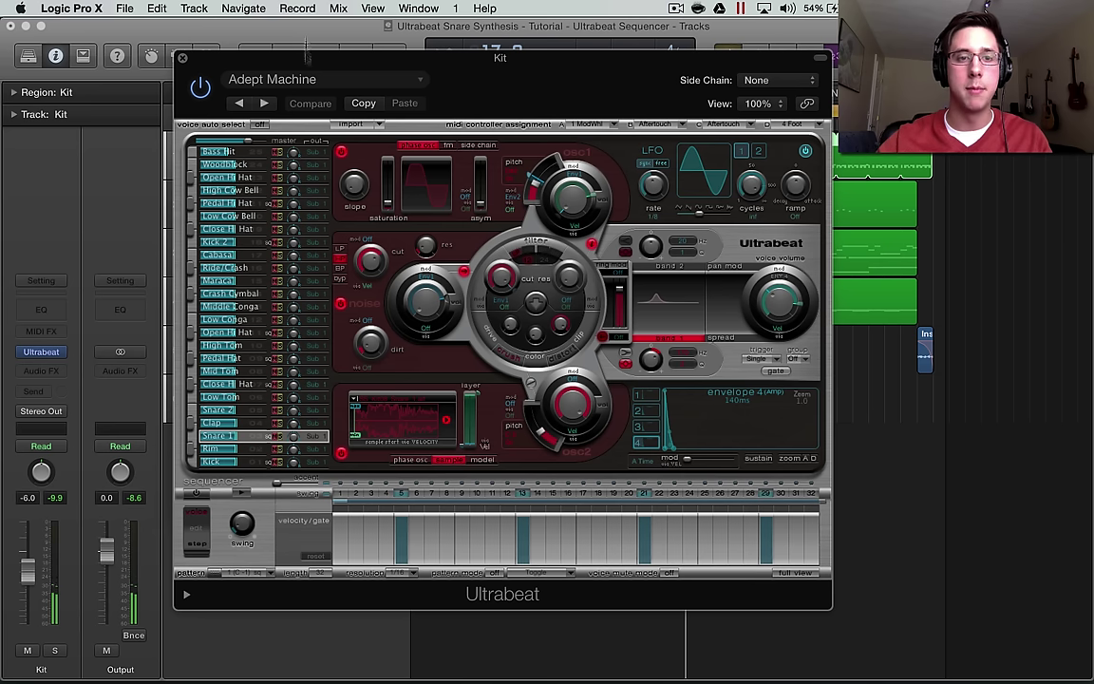
pyautogui.rightClick(253, 441)
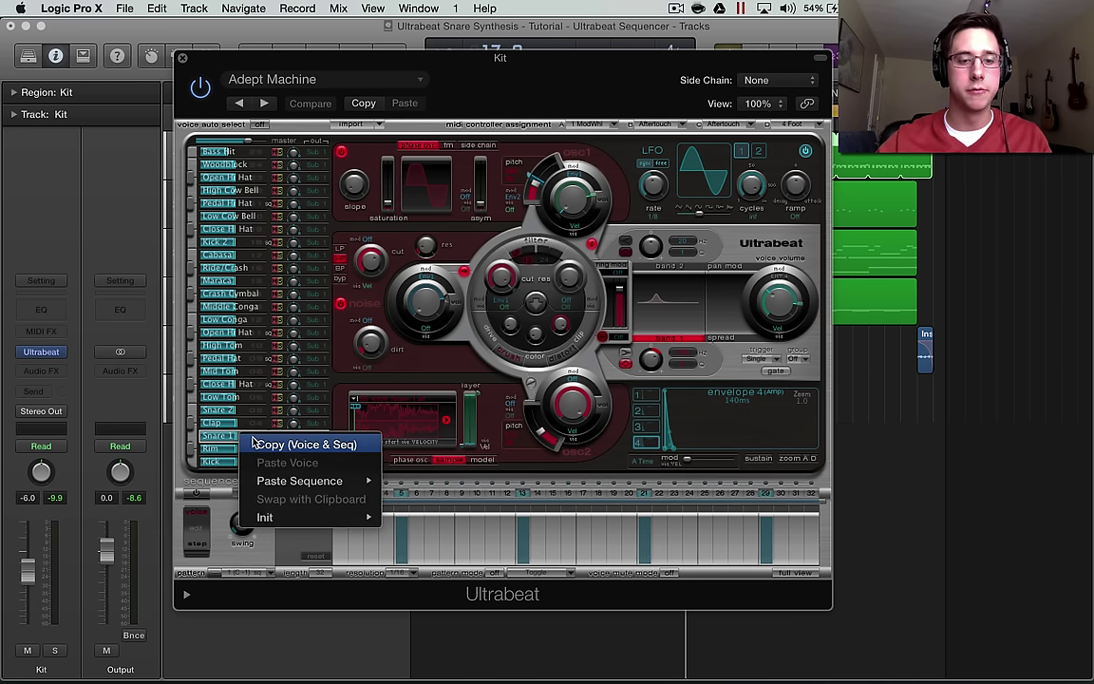
pyautogui.moveTo(303, 516)
pyautogui.click(418, 488)
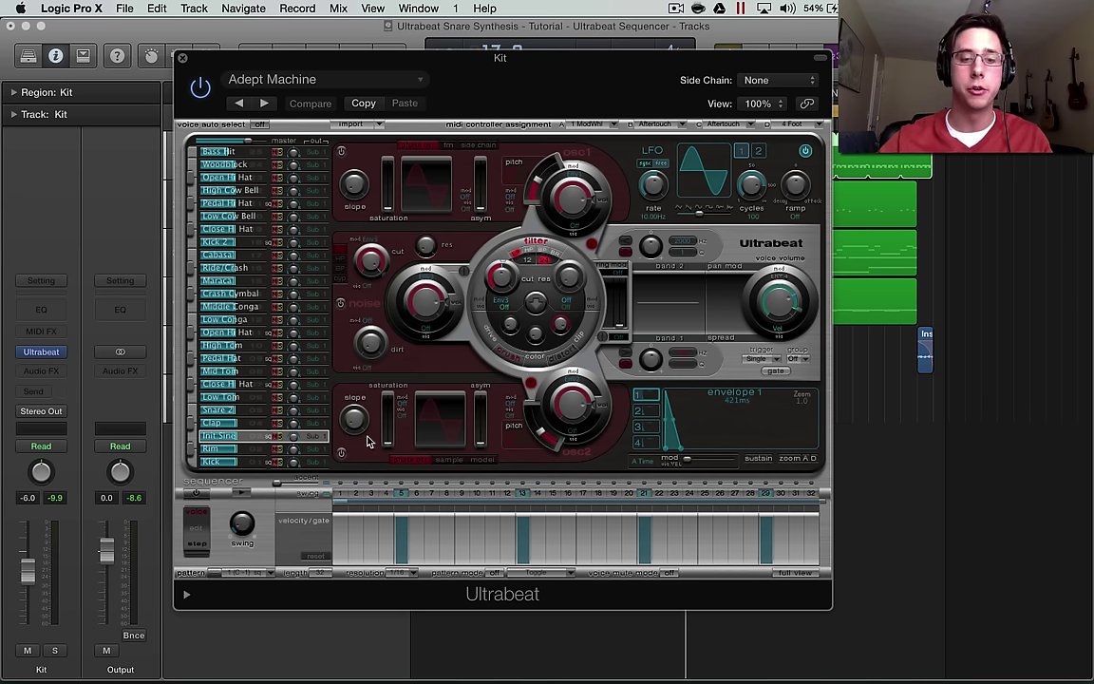
# Turn on oscillator 2 of the initialized voice and rename the voice Snare
pyautogui.click(341, 454)
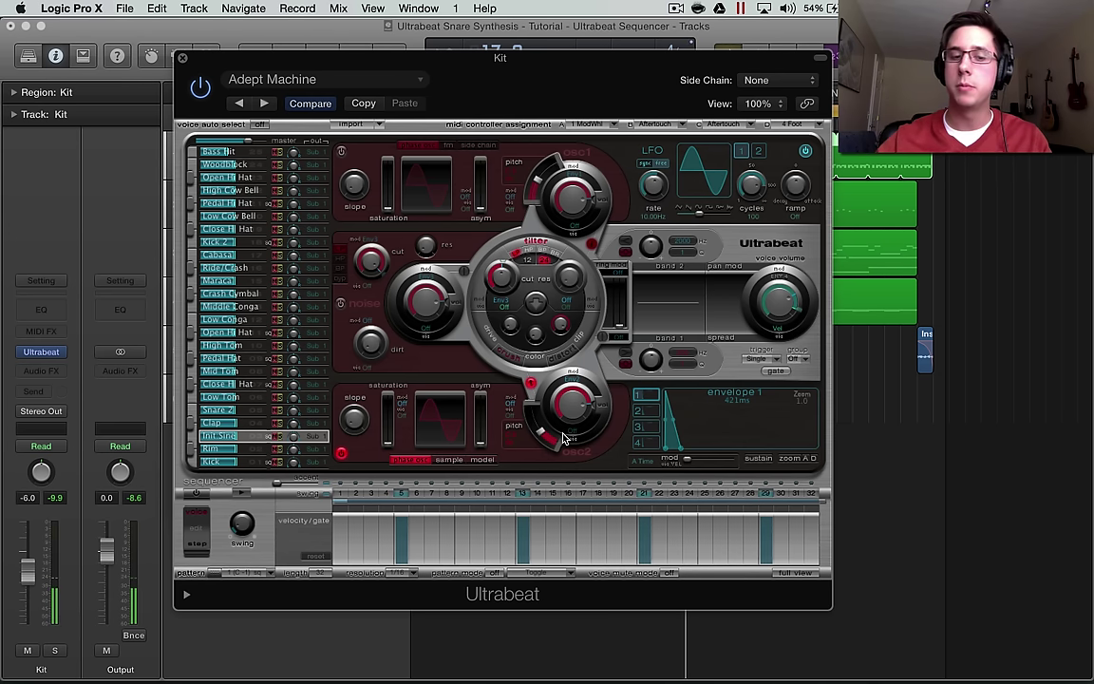
pyautogui.doubleClick(228, 436)
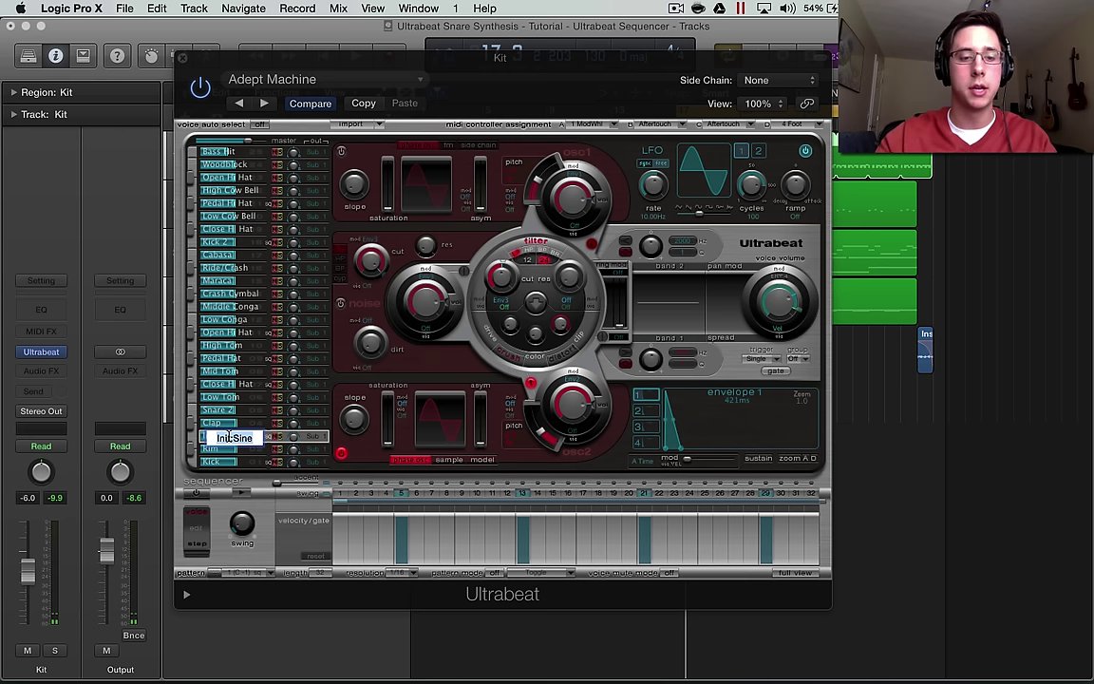
pyautogui.write('Snare')
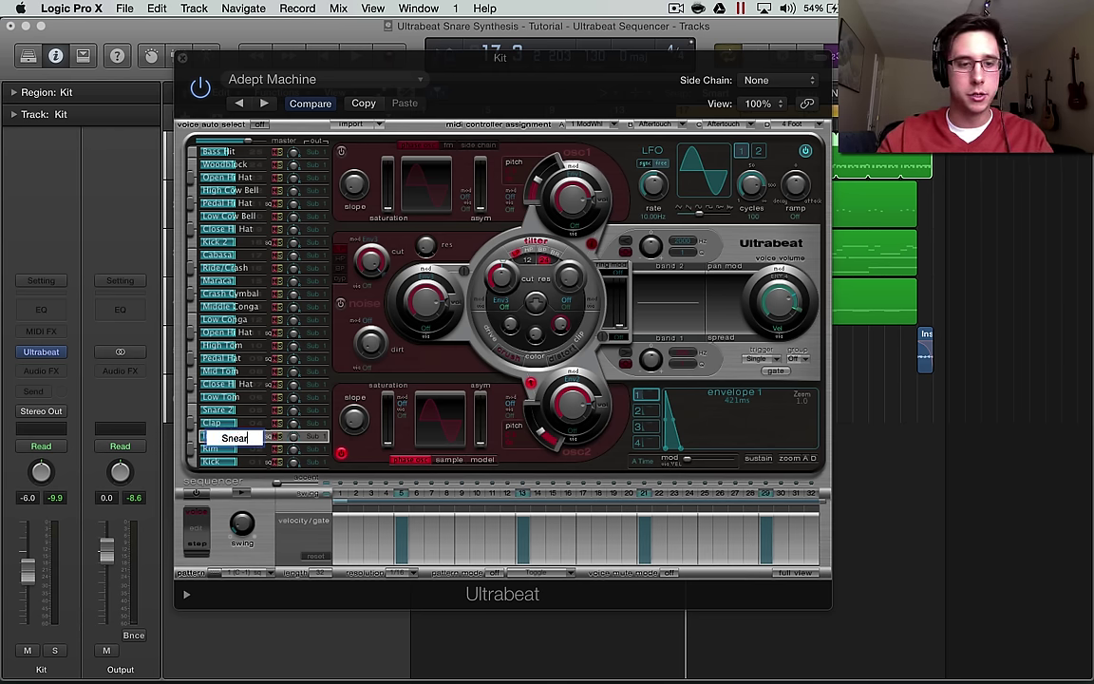
pyautogui.press('Return')
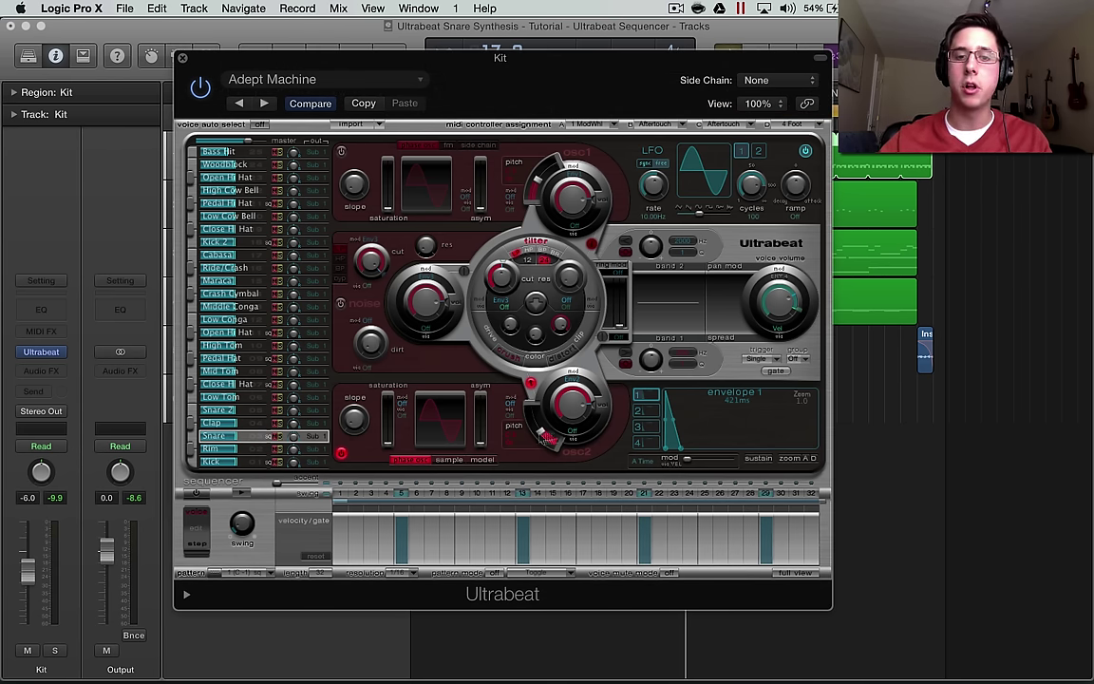
# Adjust oscillator 2's pitch and modulate it with Lfo1, setting the modulation amount to about F5
pyautogui.moveTo(620, 76); pyautogui.dragTo(574, 110)
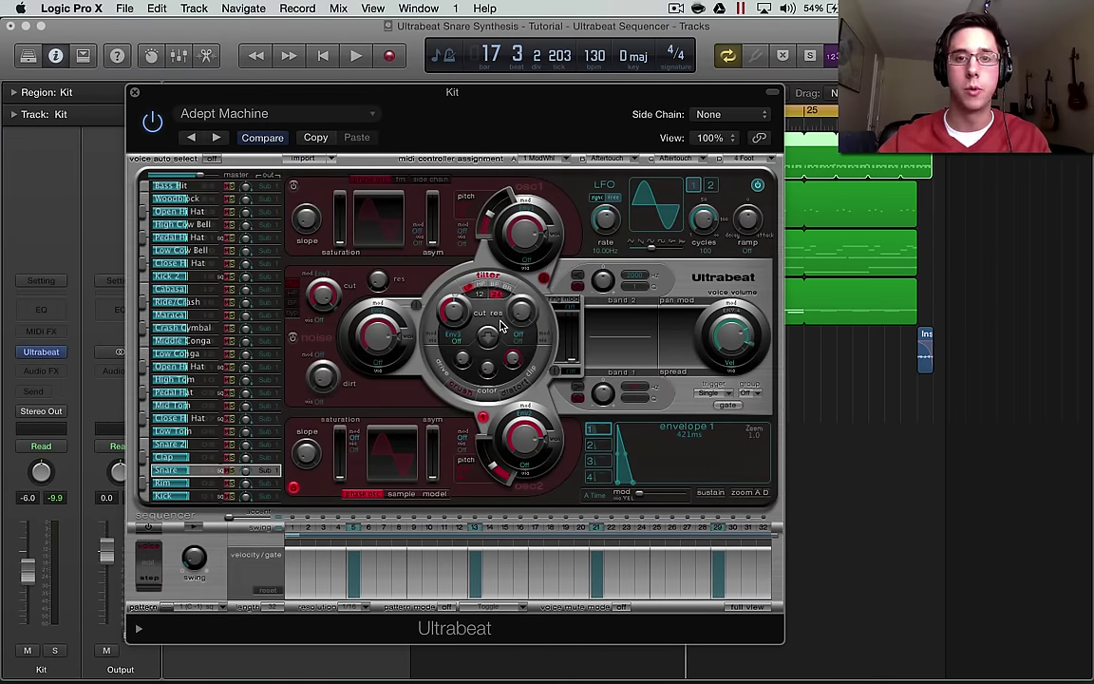
pyautogui.moveTo(555, 92); pyautogui.dragTo(536, 97)
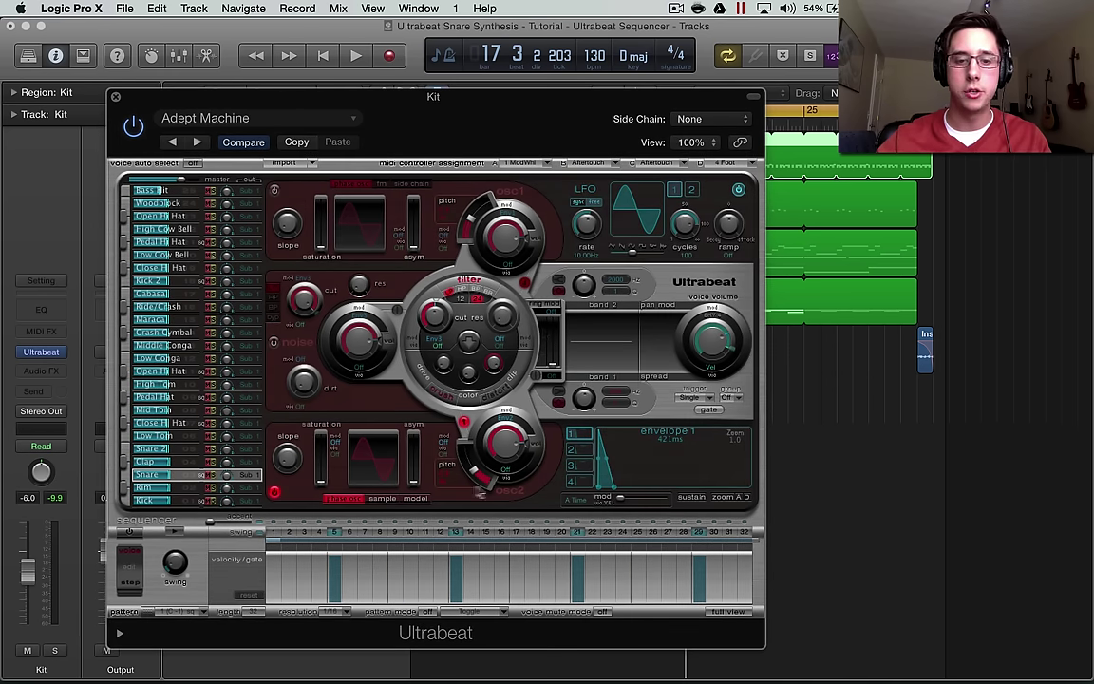
pyautogui.moveTo(479, 491); pyautogui.dragTo(480, 487)
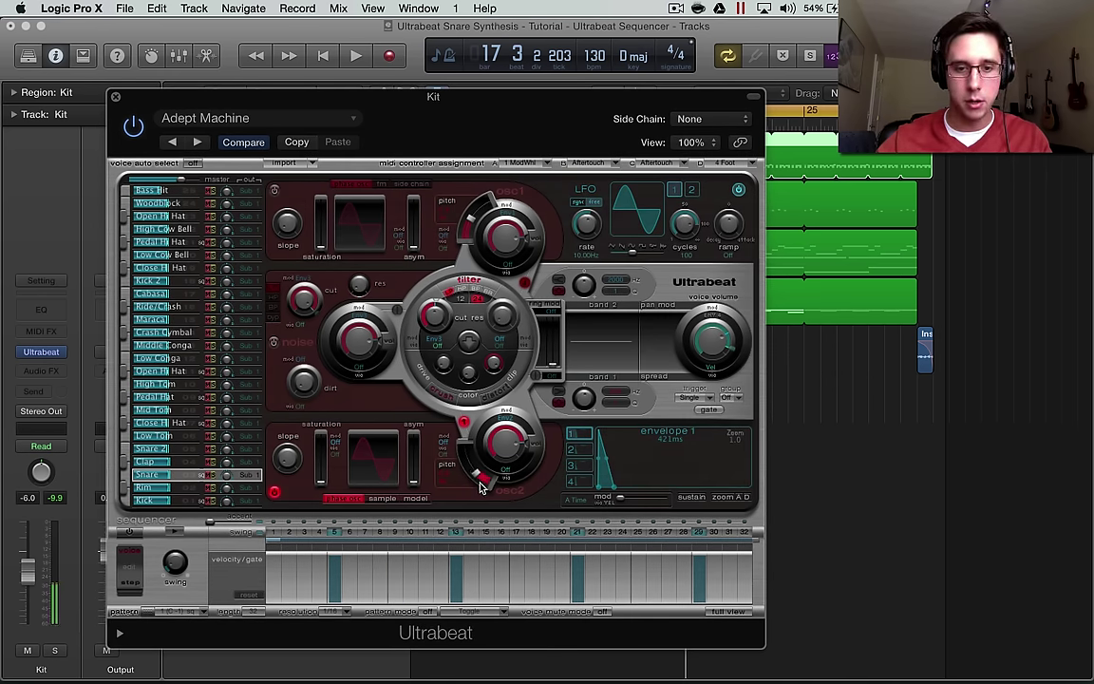
pyautogui.click(444, 446)
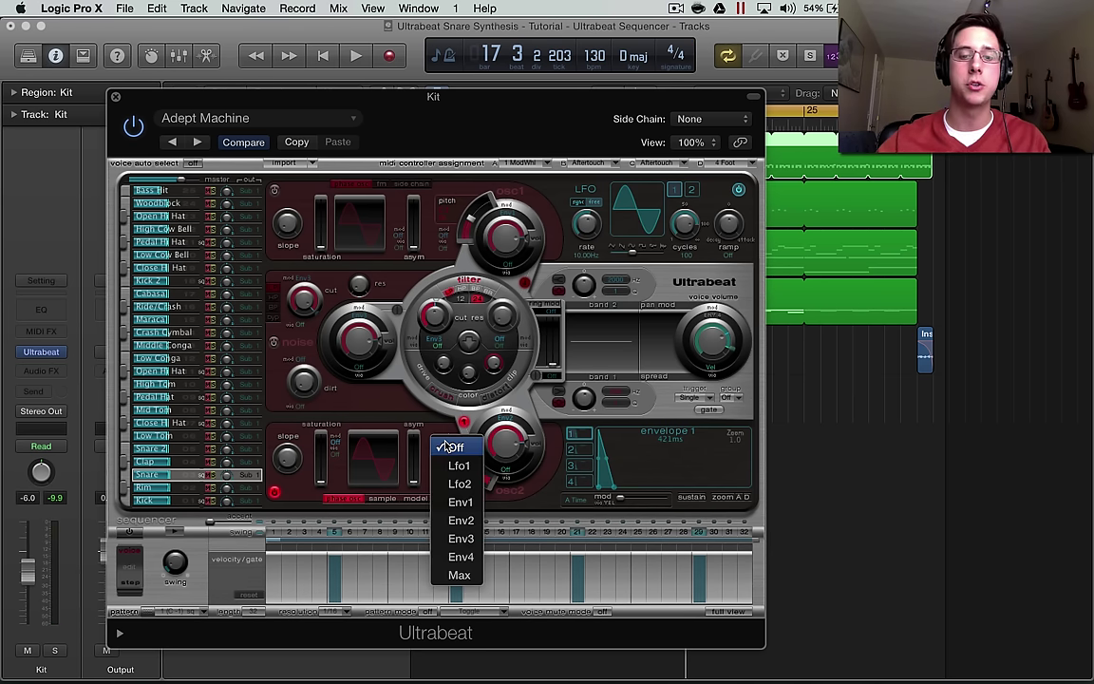
pyautogui.click(459, 465)
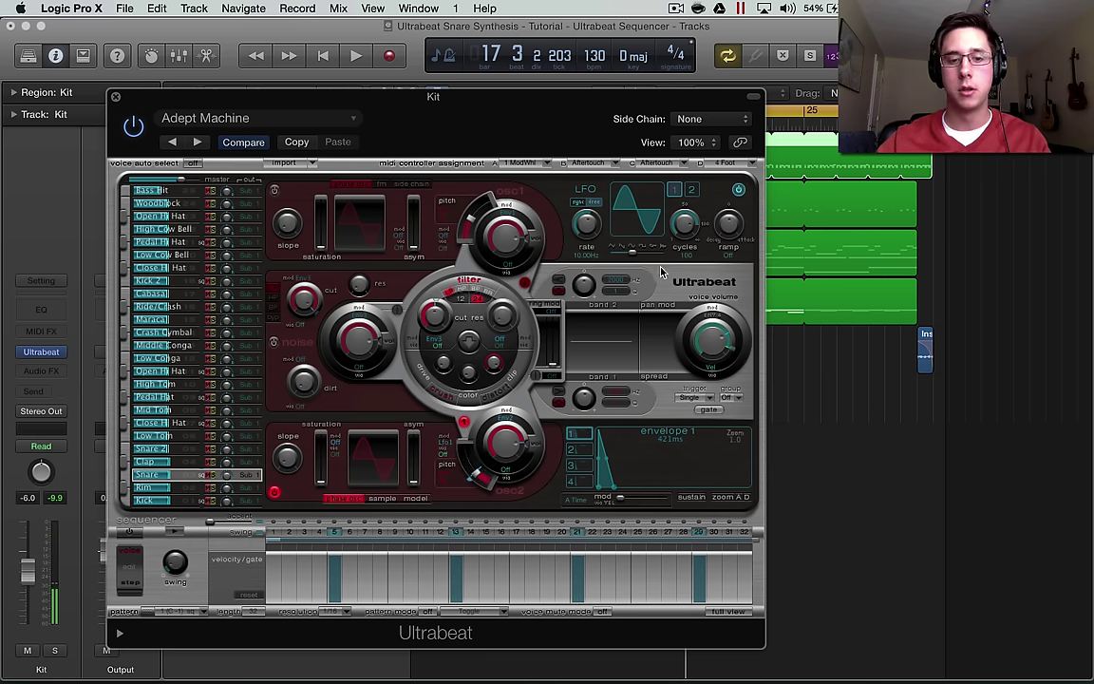
pyautogui.moveTo(467, 484); pyautogui.dragTo(453, 469)
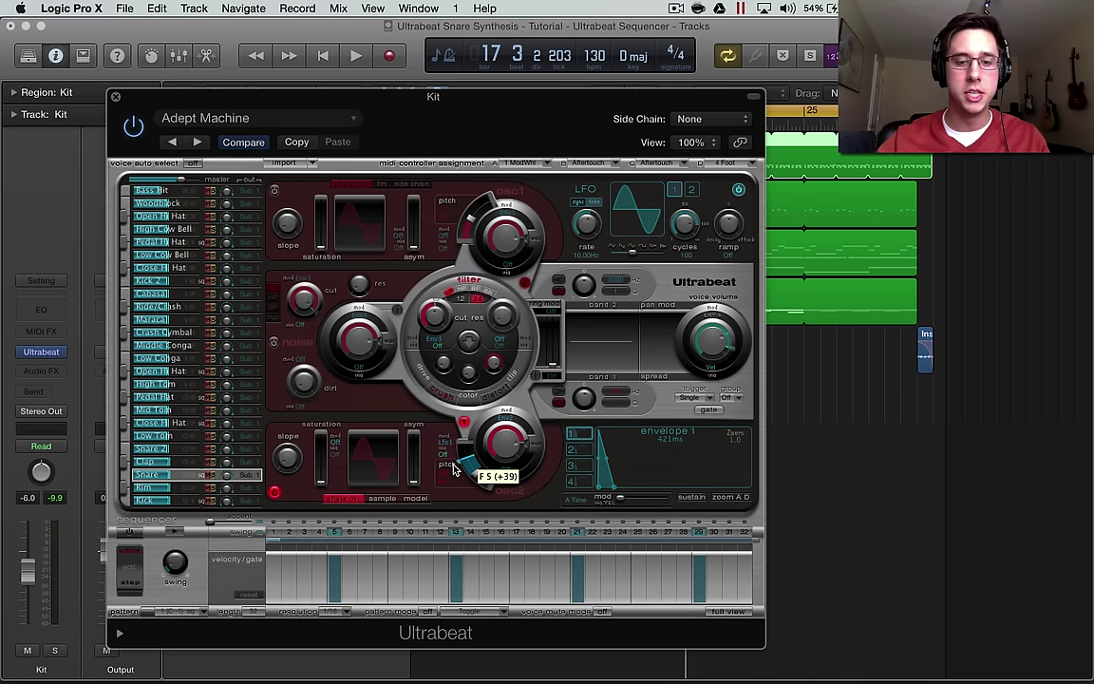
pyautogui.moveTo(454, 469); pyautogui.dragTo(454, 466)
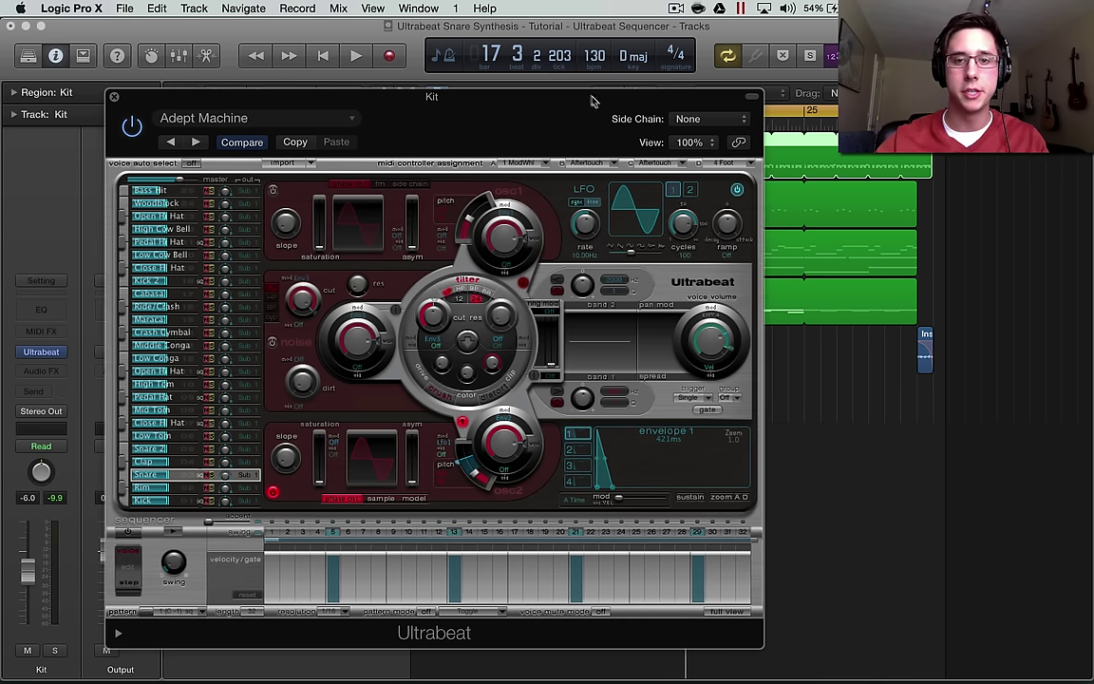
# Set LFO 1 to 20 cycles with a ramp of -20 and a rate of 79 Hz
pyautogui.moveTo(589, 99); pyautogui.dragTo(566, 86)
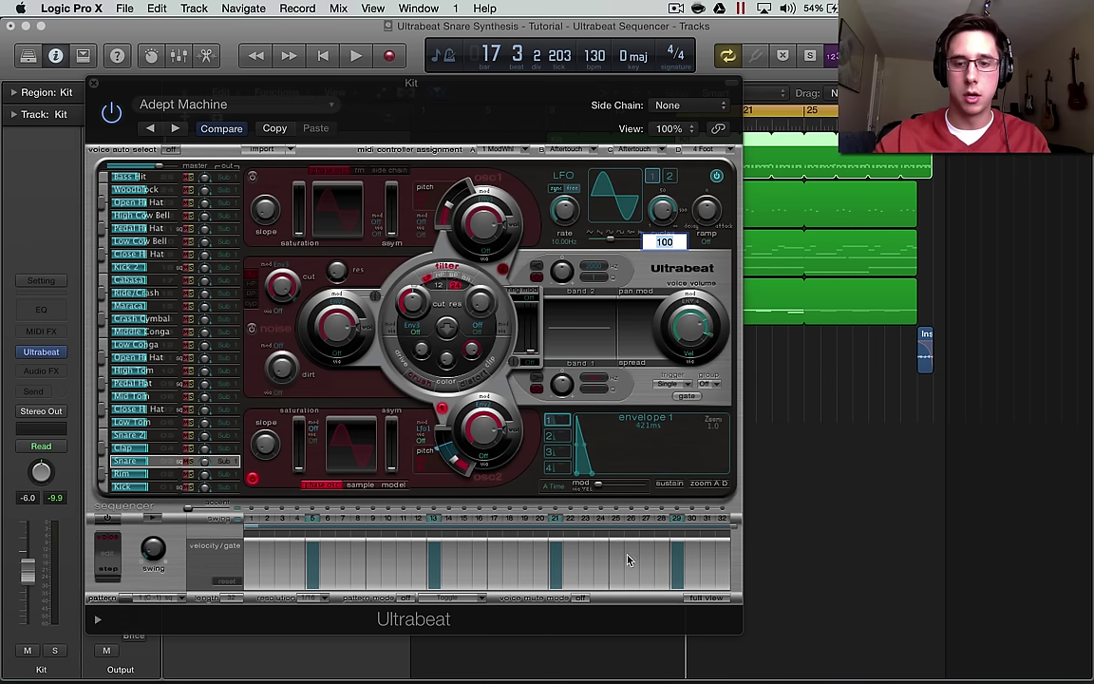
pyautogui.doubleClick(715, 246)
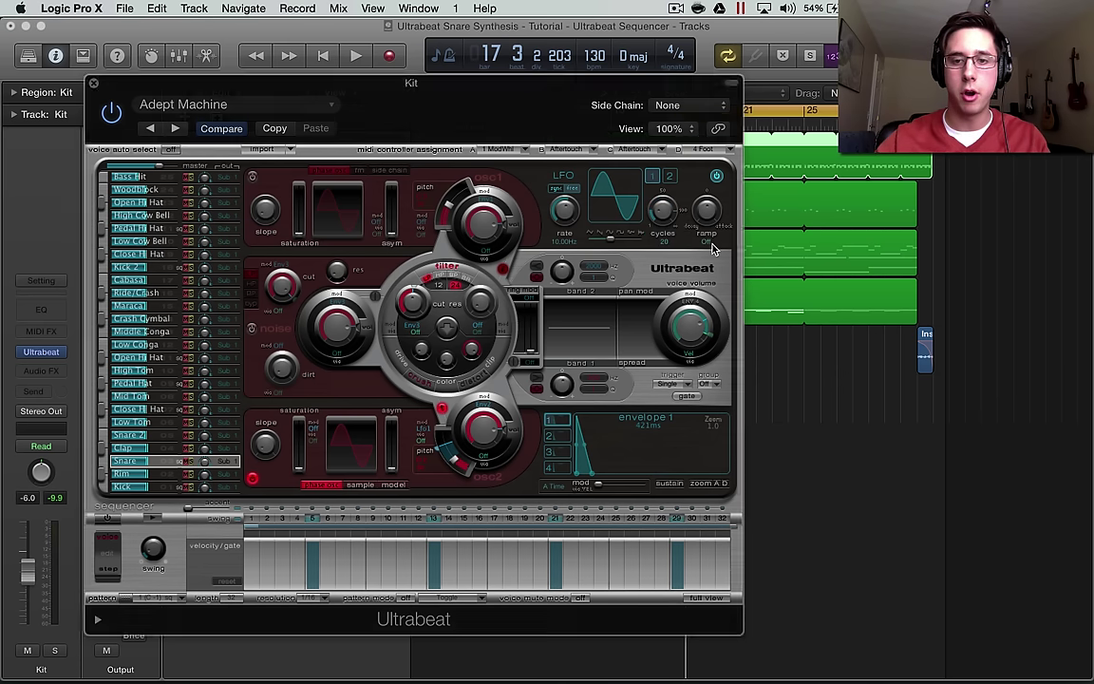
pyautogui.write('--20')
pyautogui.press('Return')
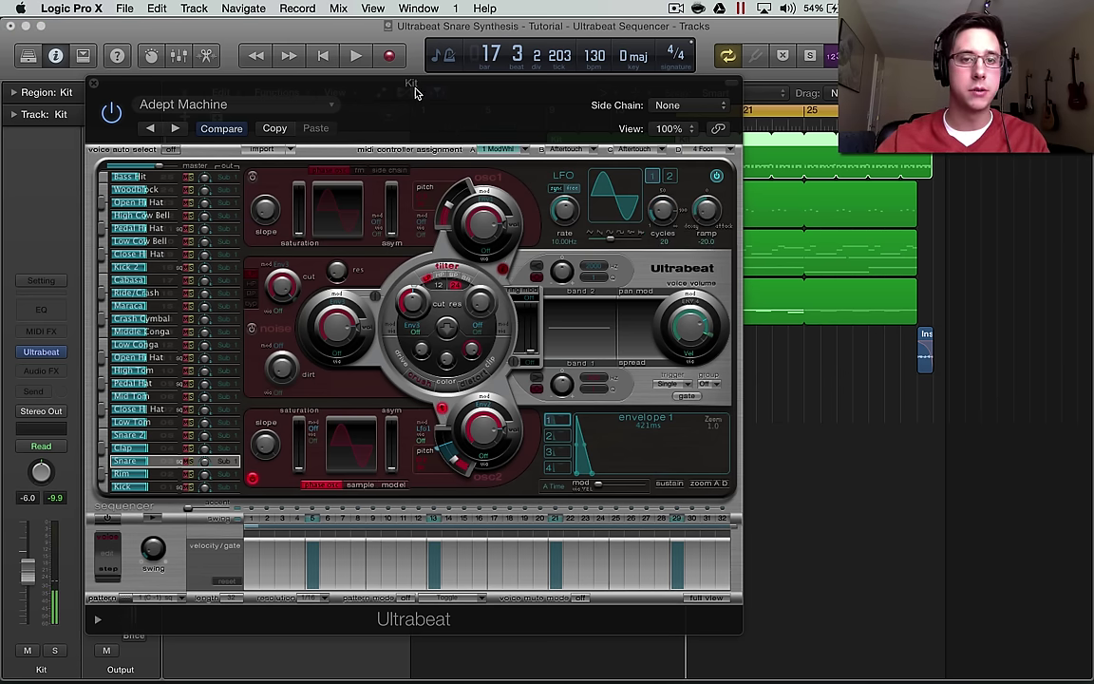
pyautogui.moveTo(413, 87); pyautogui.dragTo(442, 85)
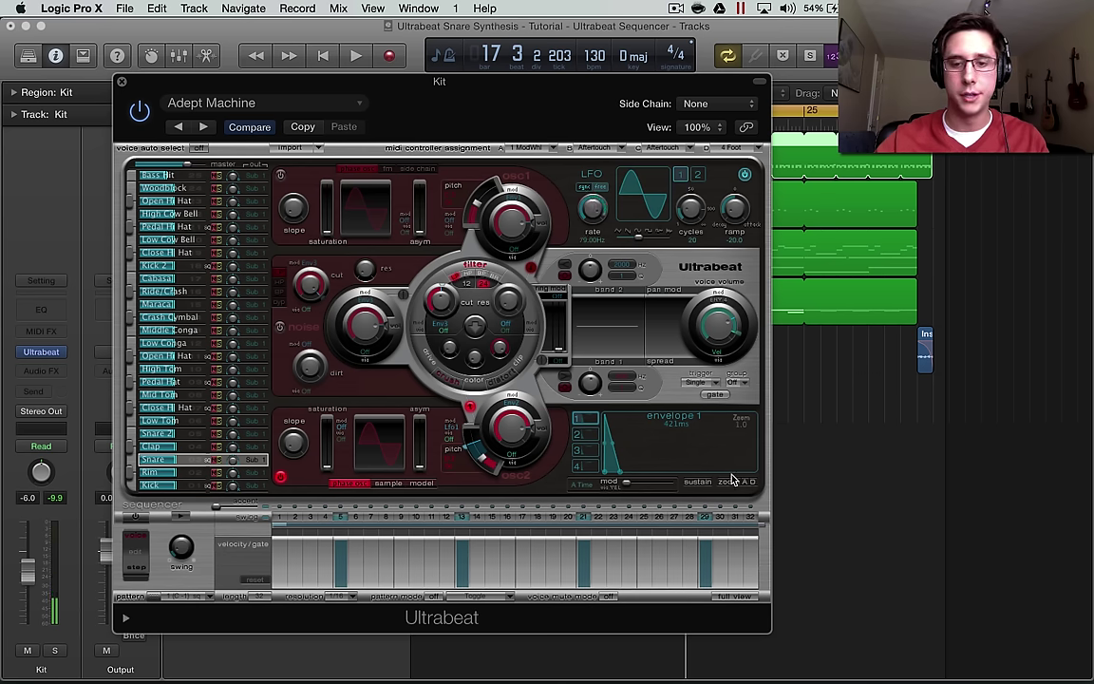
# Zoom envelope 4 to fit and reshape it with a curved decay, for a total length of about 491 ms
pyautogui.click(582, 466)
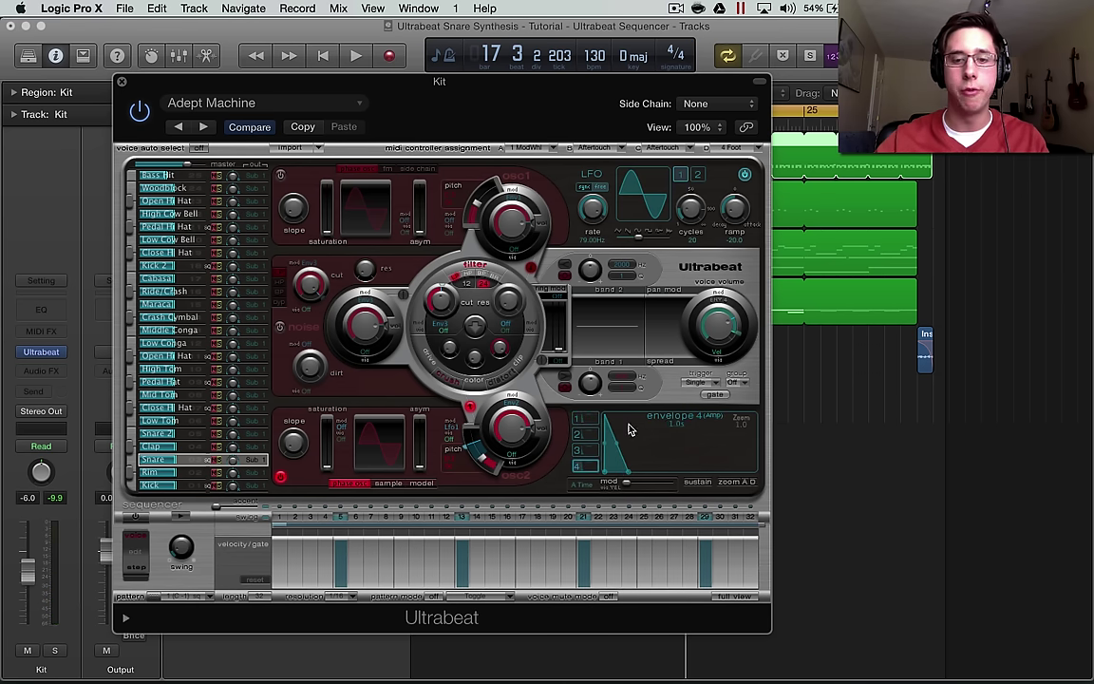
pyautogui.click(726, 481)
pyautogui.moveTo(754, 471); pyautogui.dragTo(709, 474)
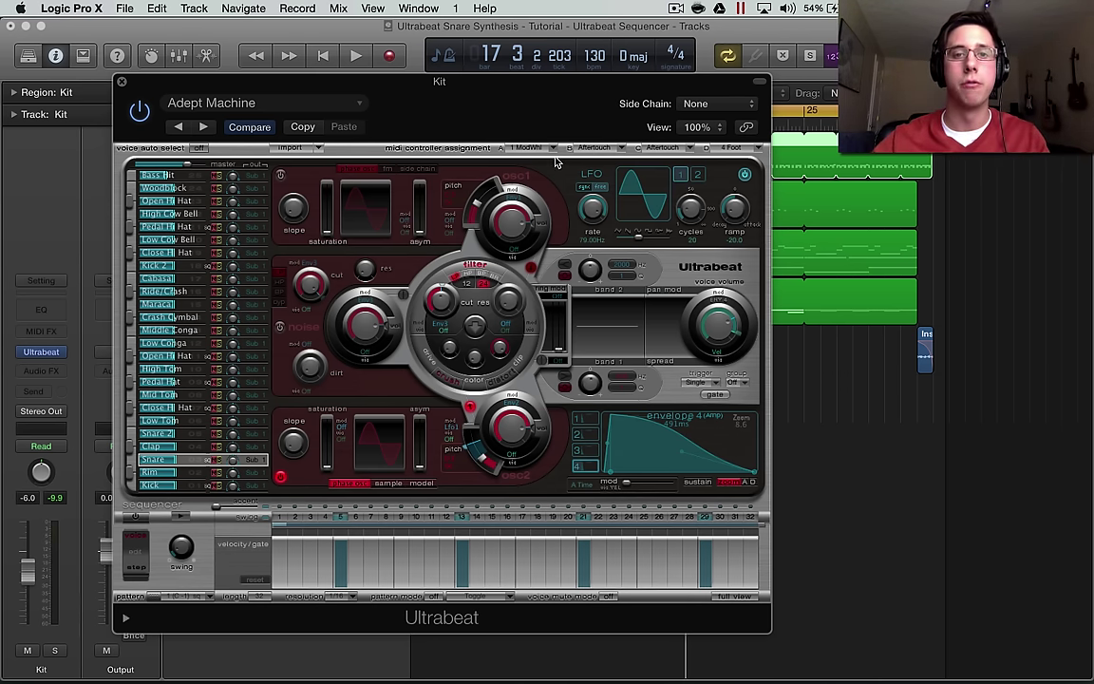
# Turn on the noise generator, switch its filter to high-pass, and set the cutoff to about 0.59
pyautogui.moveTo(490, 95); pyautogui.dragTo(477, 73)
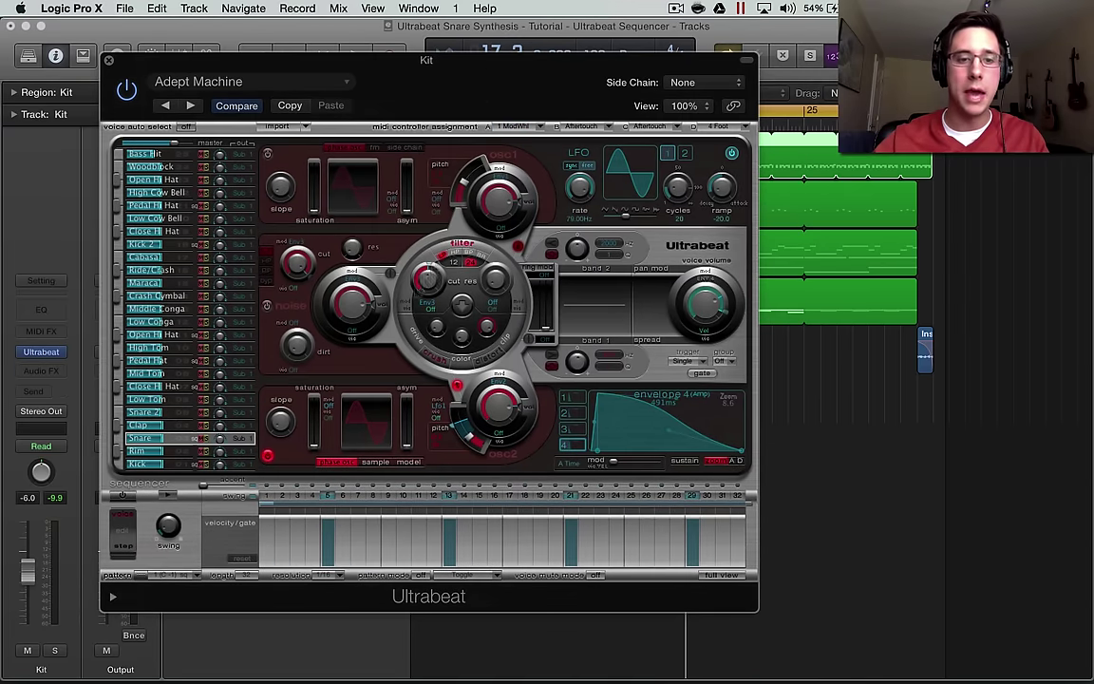
pyautogui.click(268, 307)
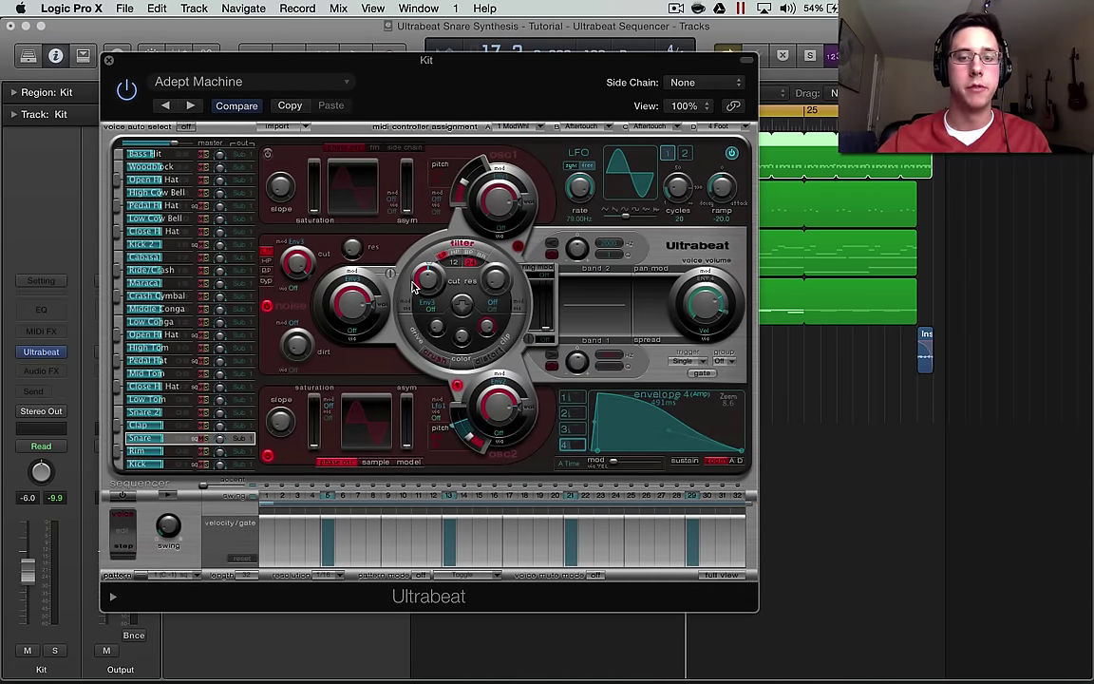
pyautogui.moveTo(289, 262); pyautogui.dragTo(310, 309)
pyautogui.click(267, 260)
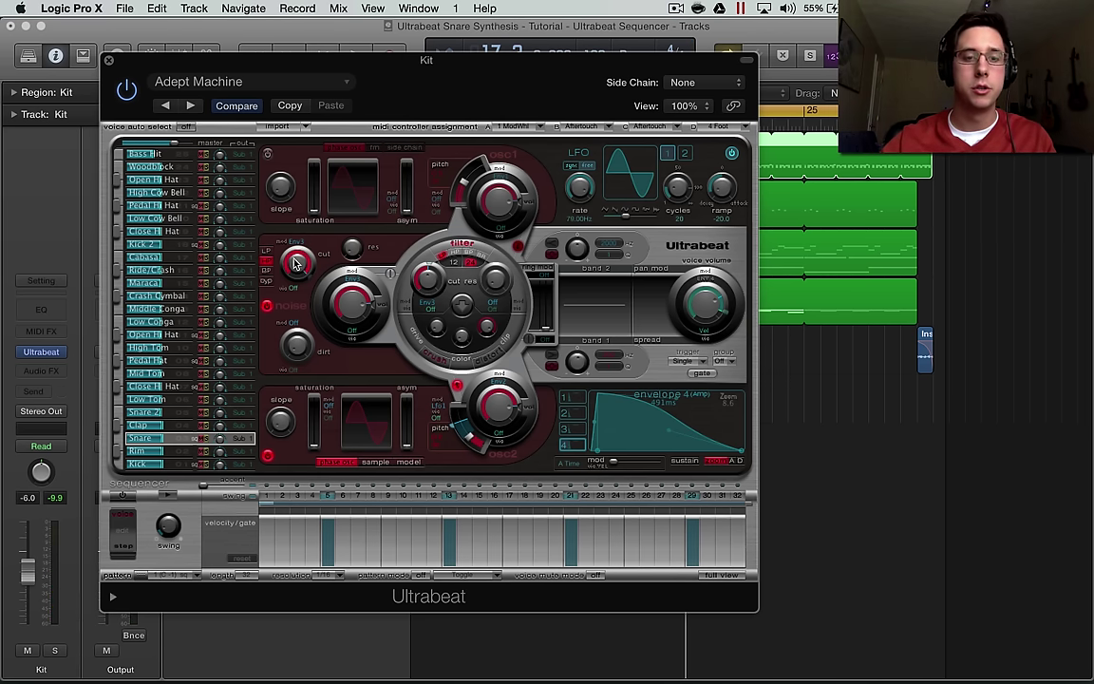
pyautogui.moveTo(296, 263); pyautogui.dragTo(313, 312)
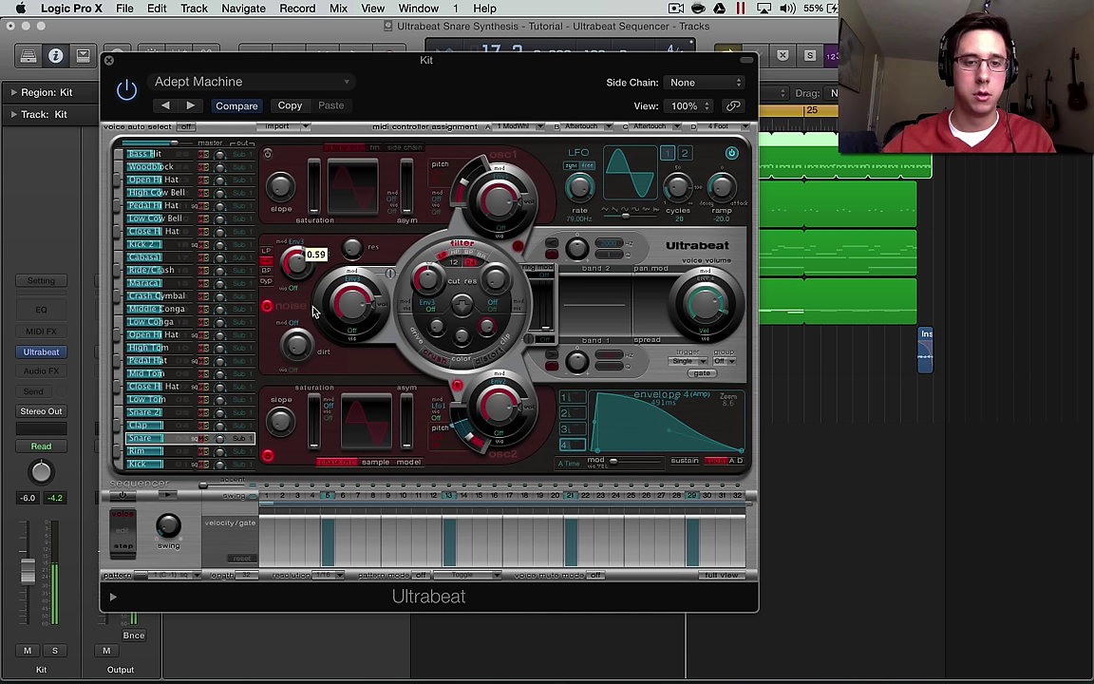
pyautogui.moveTo(293, 266); pyautogui.dragTo(298, 276)
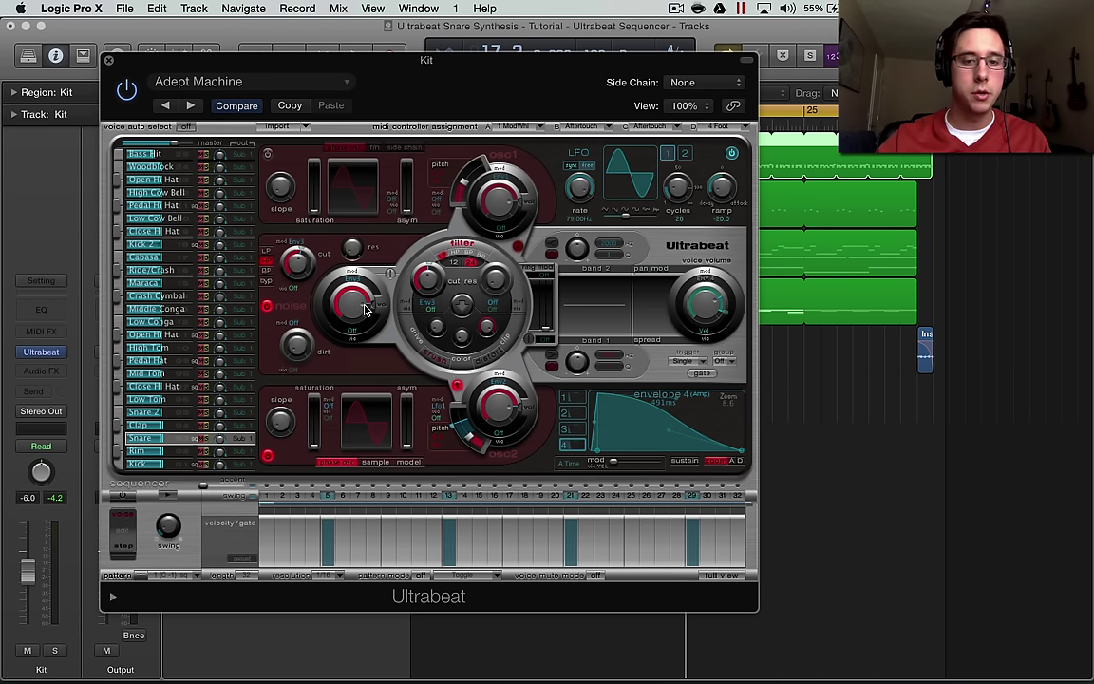
# Turn the noise volume fully down with envelope 3 modulating it upward, and give envelope 3 a curved decay totalling about 411 ms
pyautogui.moveTo(365, 308); pyautogui.dragTo(363, 418)
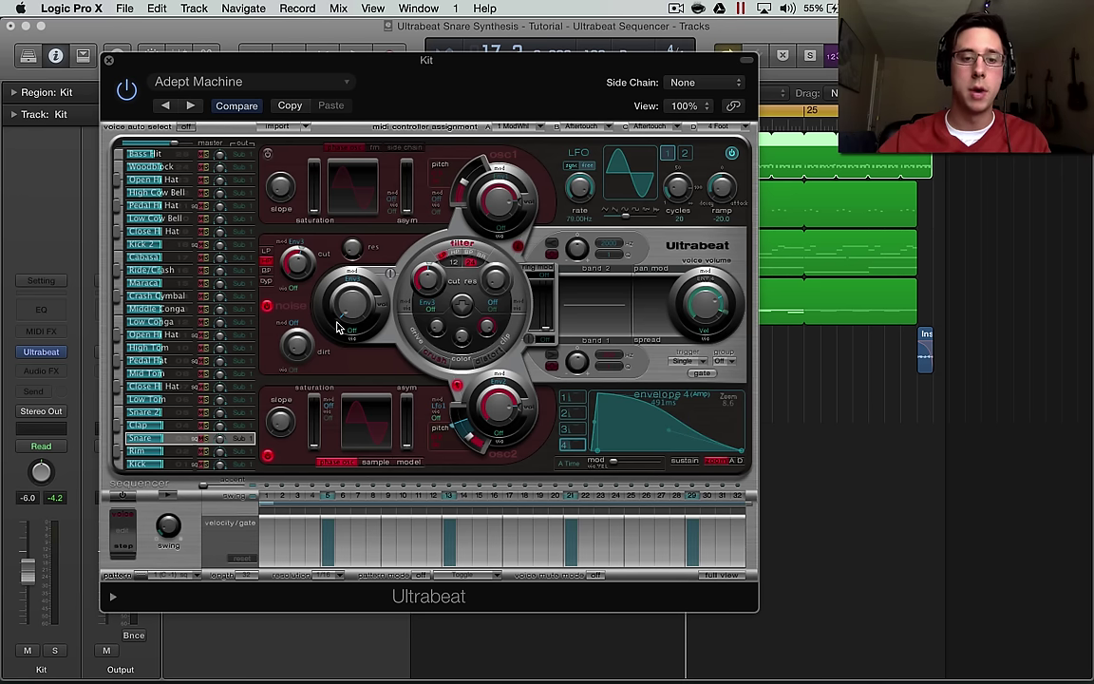
pyautogui.moveTo(332, 322); pyautogui.dragTo(378, 305)
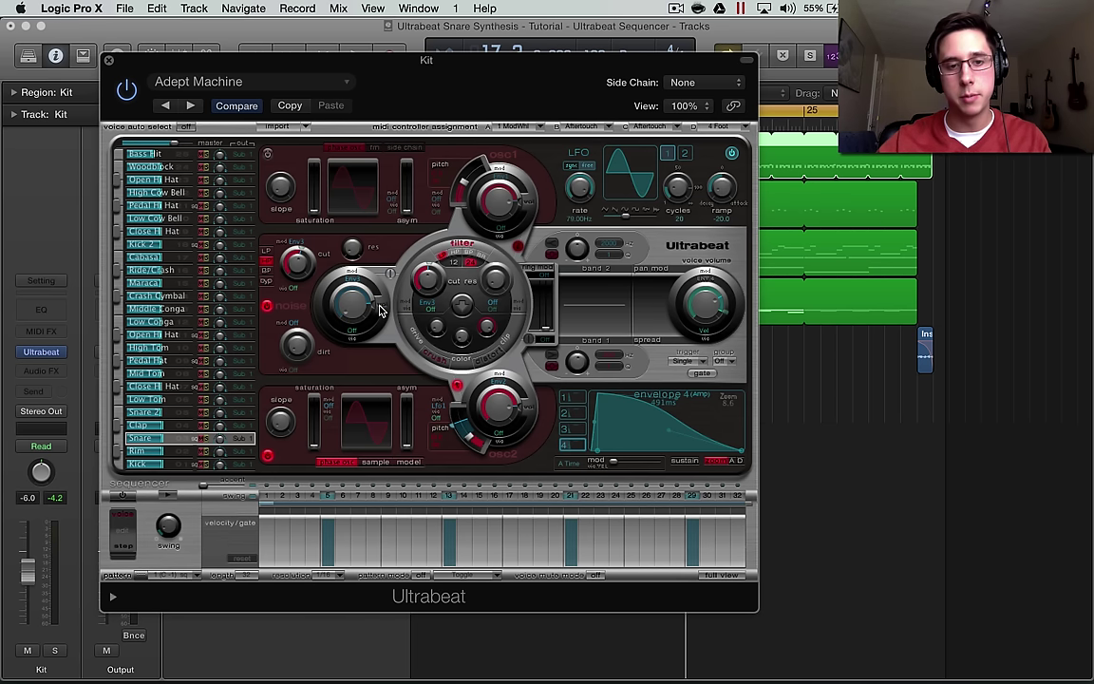
pyautogui.click(573, 429)
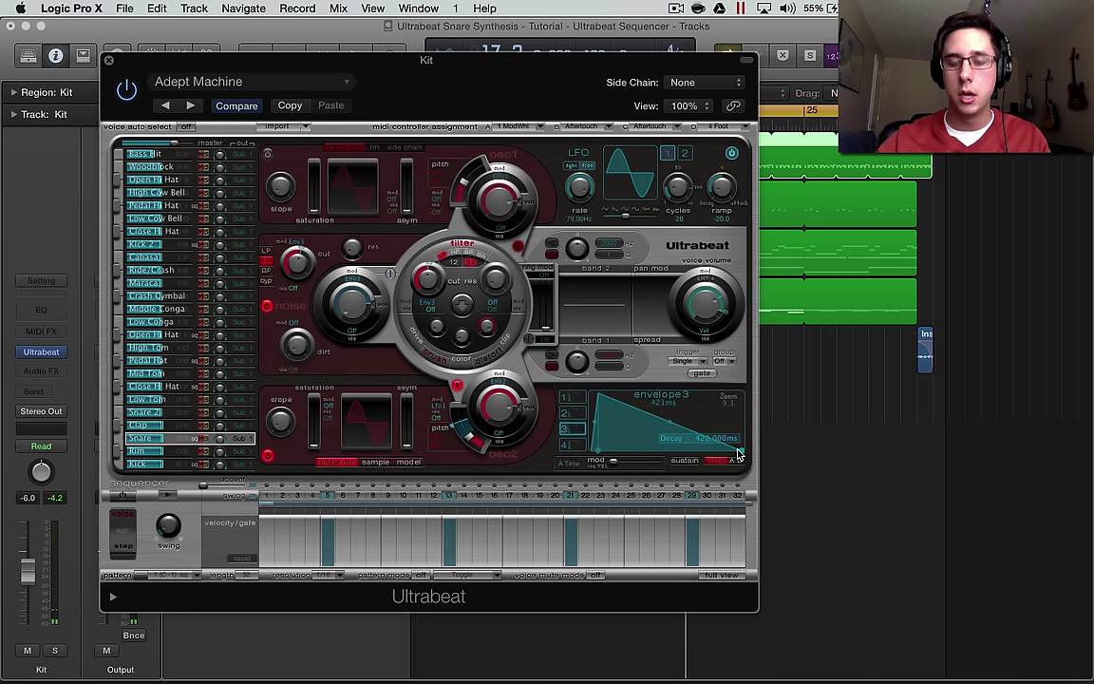
pyautogui.moveTo(742, 450)
pyautogui.mouseDown()
pyautogui.moveTo(677, 454)
pyautogui.moveTo(758, 464)
pyautogui.mouseUp()
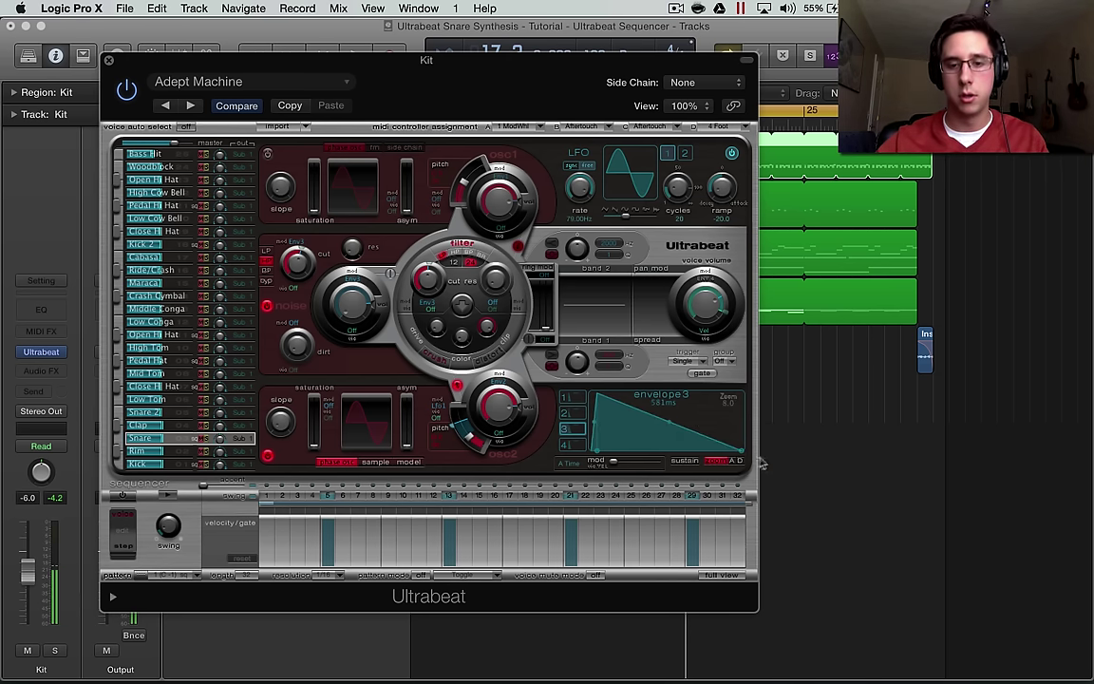
pyautogui.moveTo(671, 423)
pyautogui.mouseDown()
pyautogui.moveTo(744, 419)
pyautogui.moveTo(662, 433)
pyautogui.mouseUp()
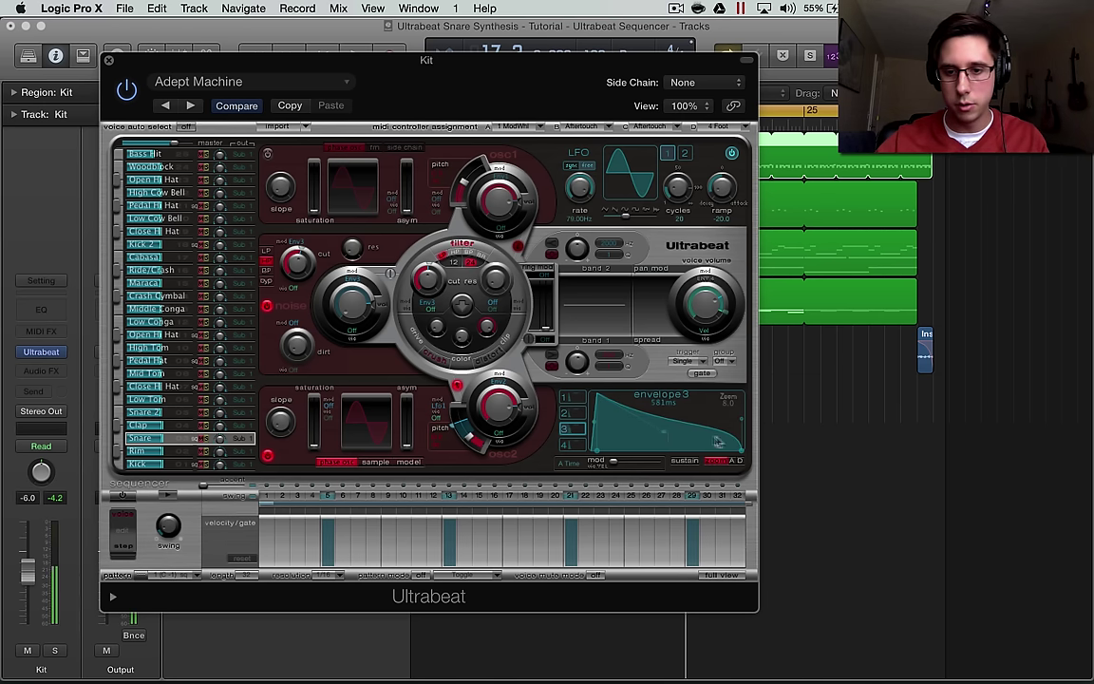
pyautogui.moveTo(741, 449)
pyautogui.mouseDown()
pyautogui.moveTo(707, 454)
pyautogui.moveTo(760, 454)
pyautogui.moveTo(752, 441)
pyautogui.moveTo(742, 457)
pyautogui.moveTo(754, 462)
pyautogui.mouseUp()
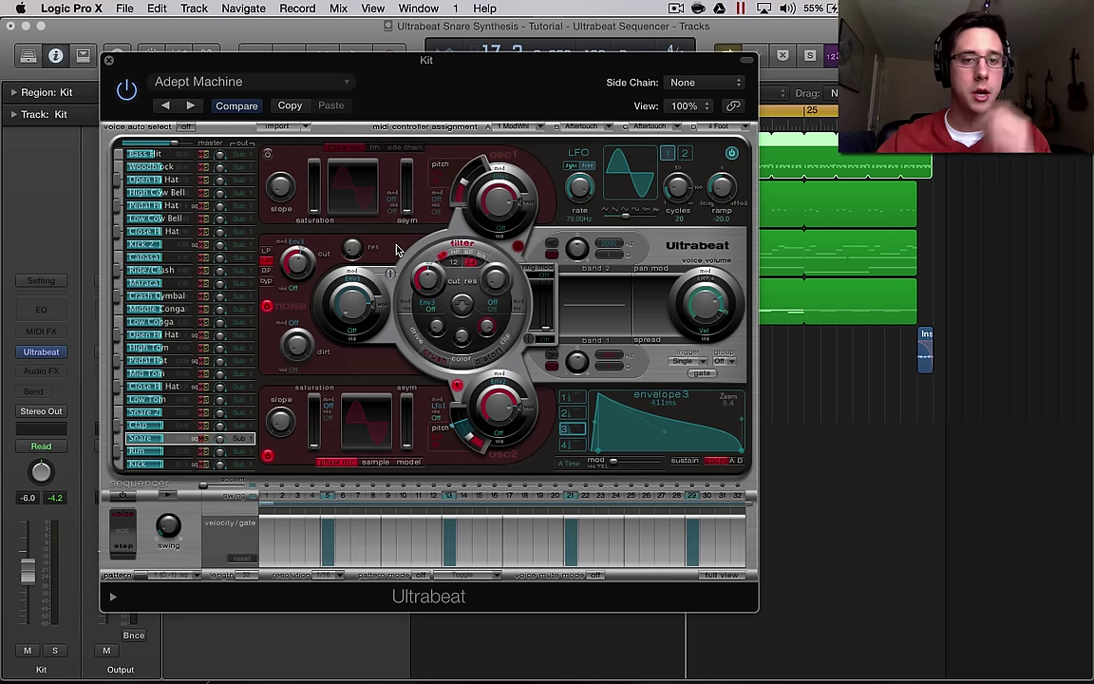
# Turn on oscillator 1, switch it to FM mode, and raise its FM amount
pyautogui.click(268, 154)
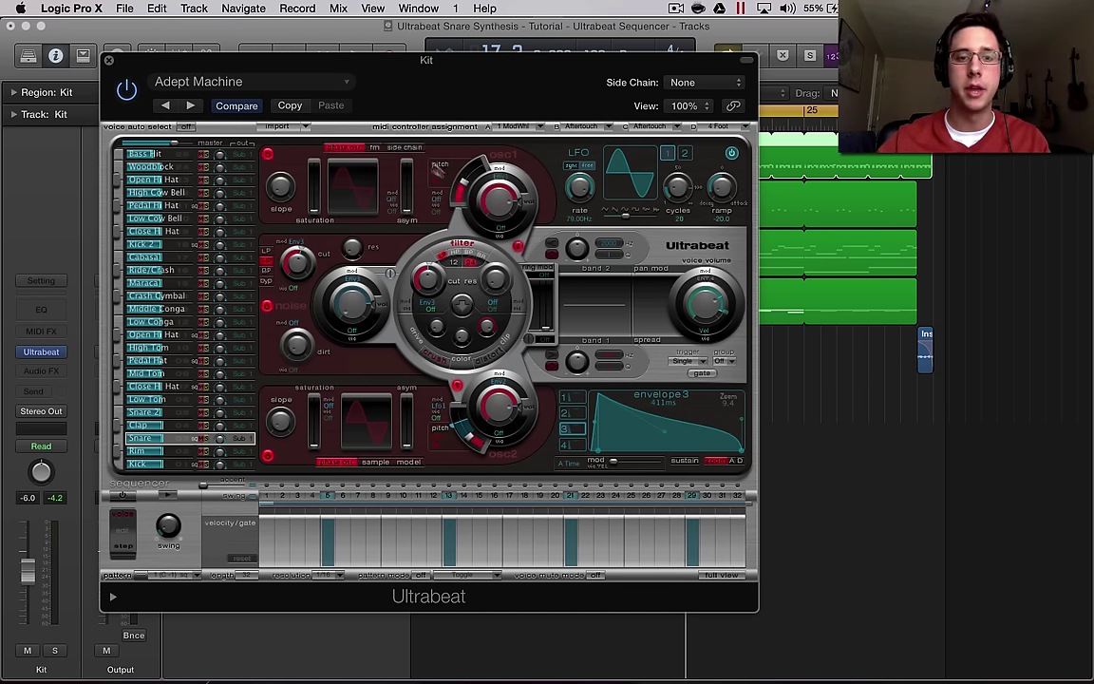
pyautogui.click(373, 149)
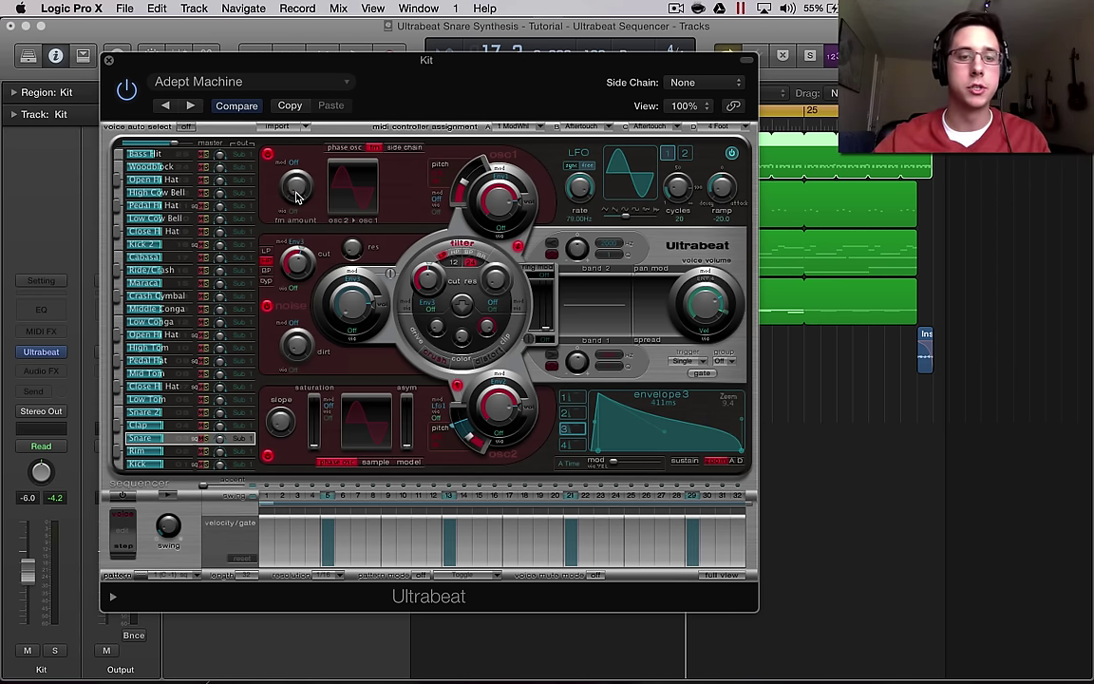
pyautogui.moveTo(294, 194); pyautogui.dragTo(287, 144)
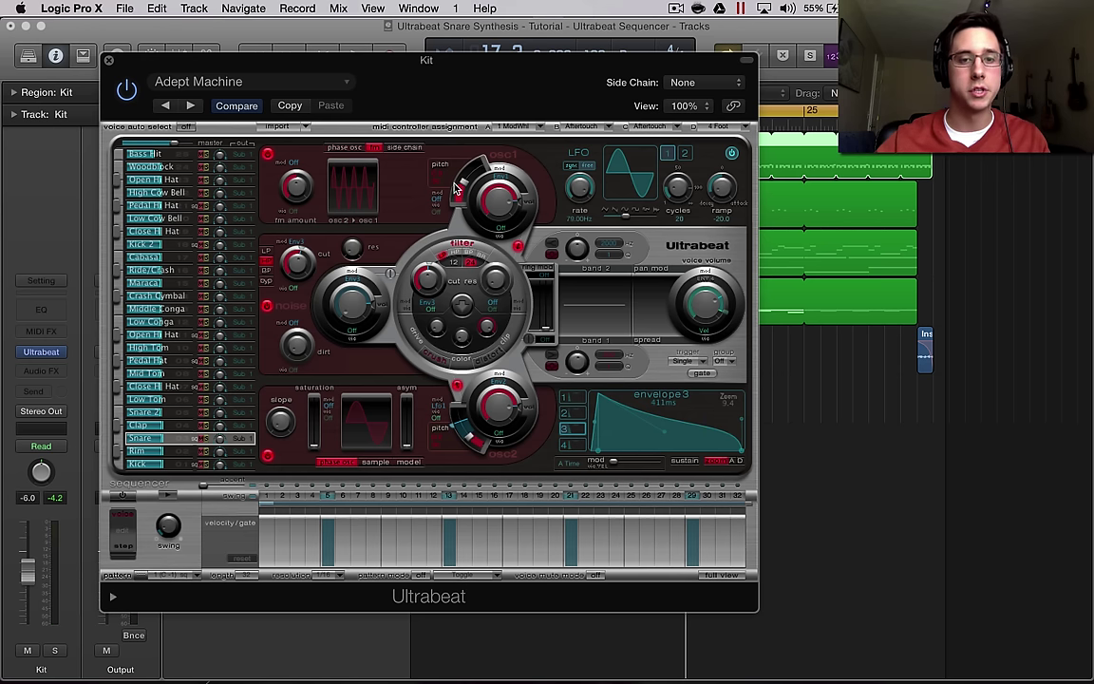
# Lower oscillator 1's pitch to about 77.8 Hz
pyautogui.moveTo(464, 186); pyautogui.dragTo(463, 186)
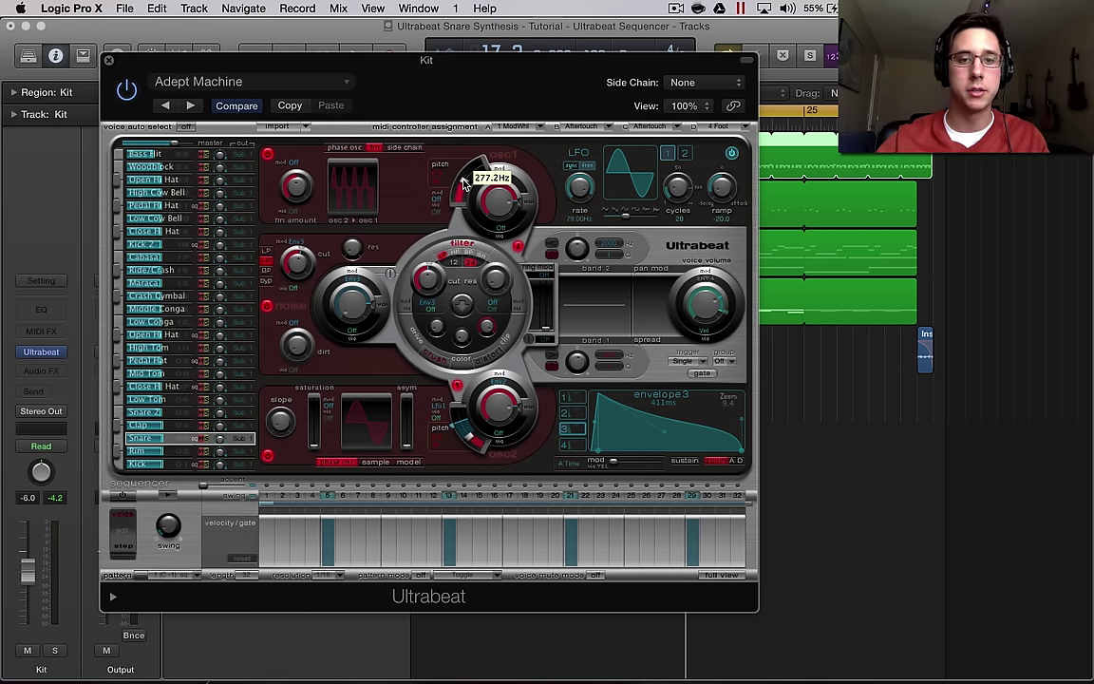
pyautogui.moveTo(462, 184); pyautogui.dragTo(463, 206)
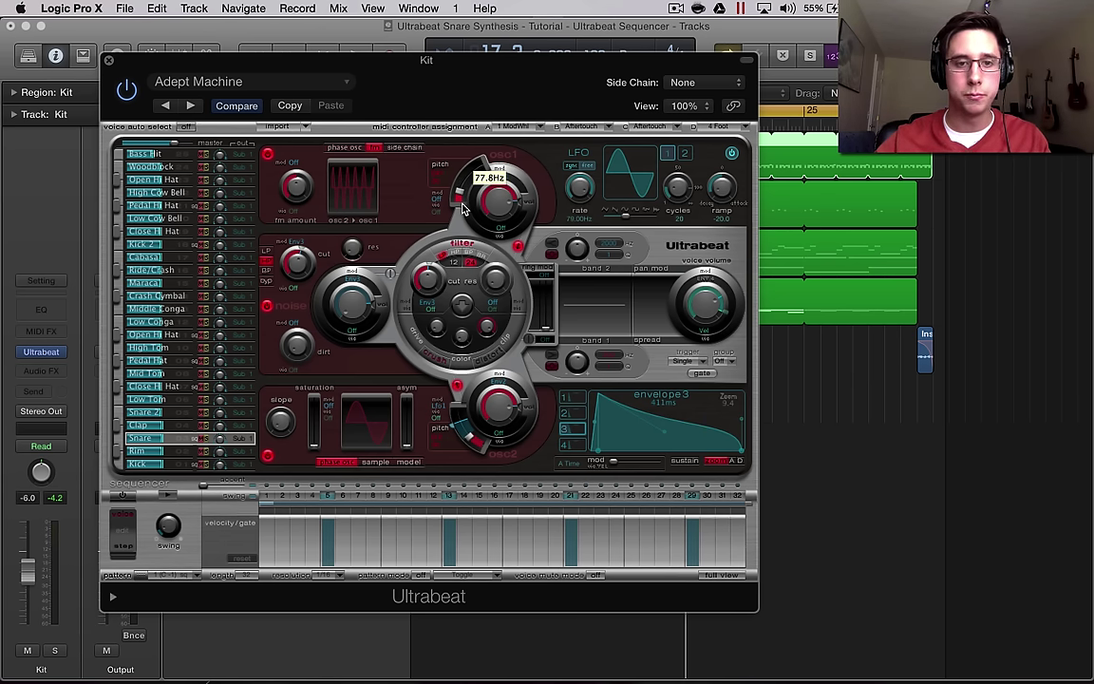
pyautogui.moveTo(462, 210); pyautogui.dragTo(462, 211)
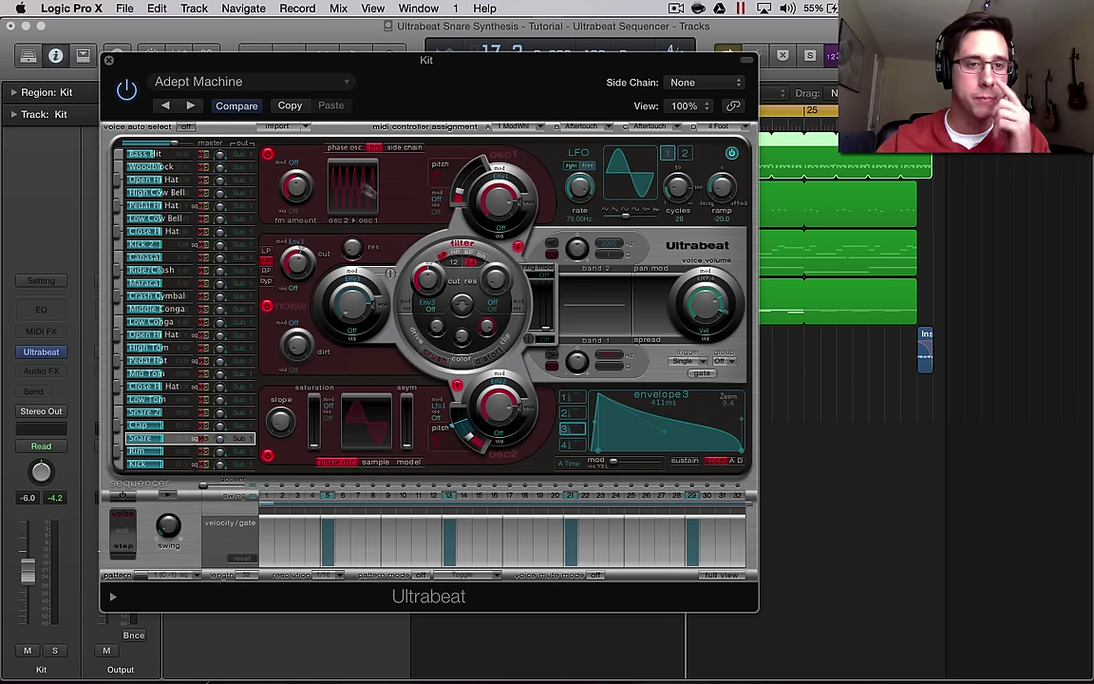
# Turn oscillator 1's FM amount fully down and slightly adjust its volume
pyautogui.moveTo(306, 181); pyautogui.dragTo(307, 237)
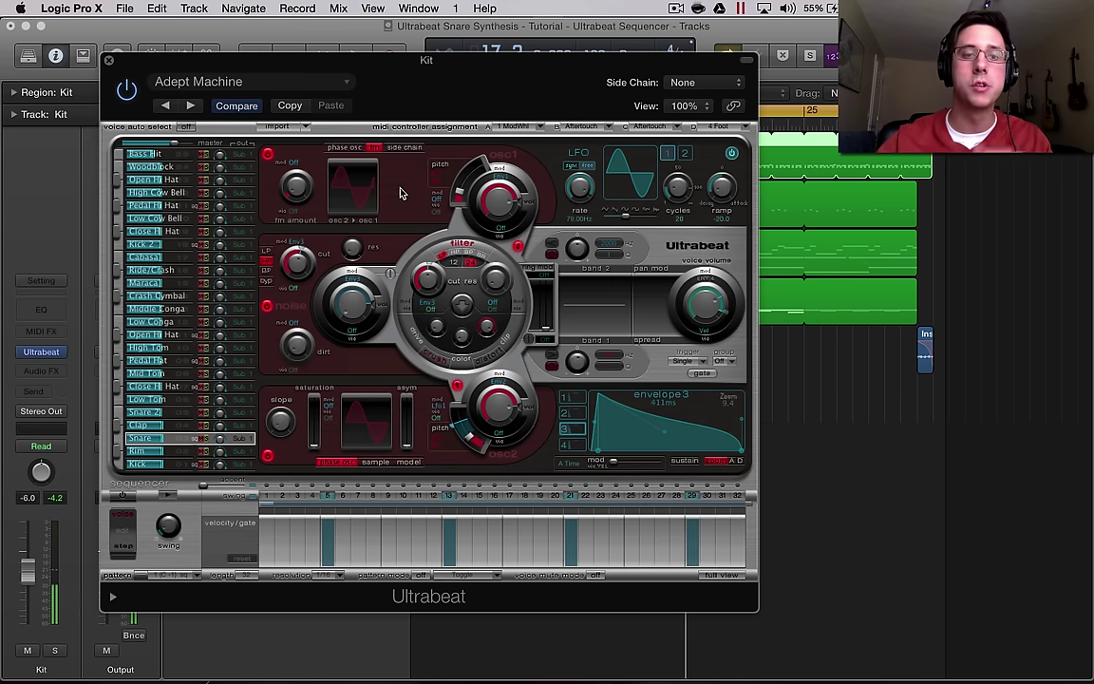
pyautogui.moveTo(505, 198)
pyautogui.mouseDown()
pyautogui.moveTo(508, 214)
pyautogui.moveTo(500, 206)
pyautogui.mouseUp()
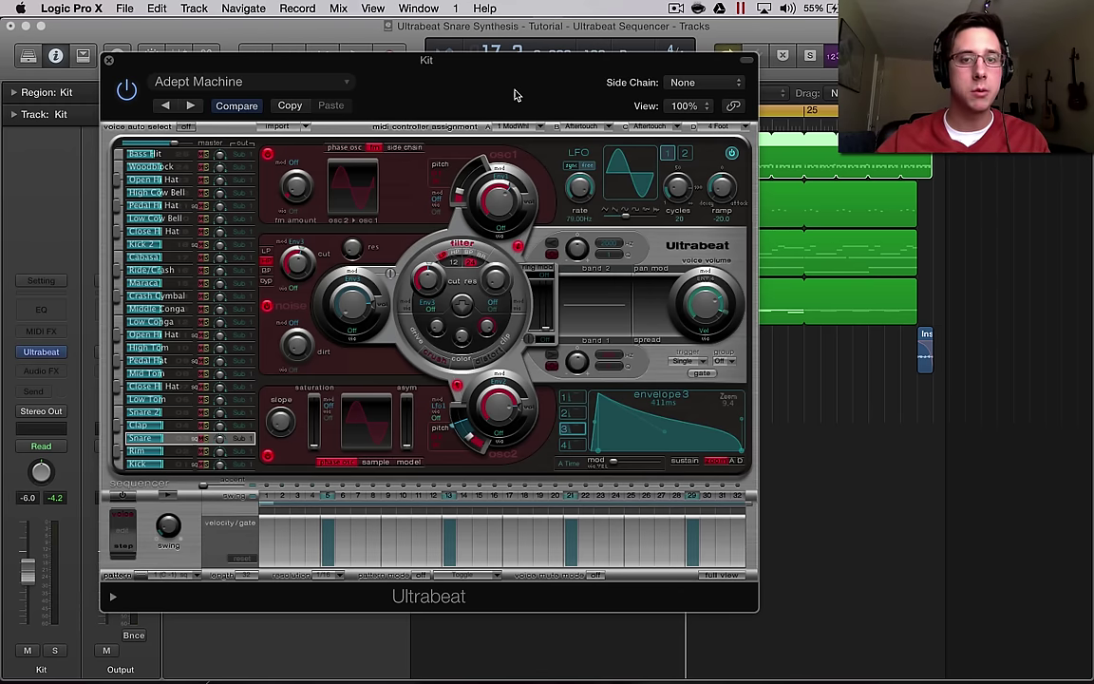
pyautogui.moveTo(465, 68); pyautogui.dragTo(533, 106)
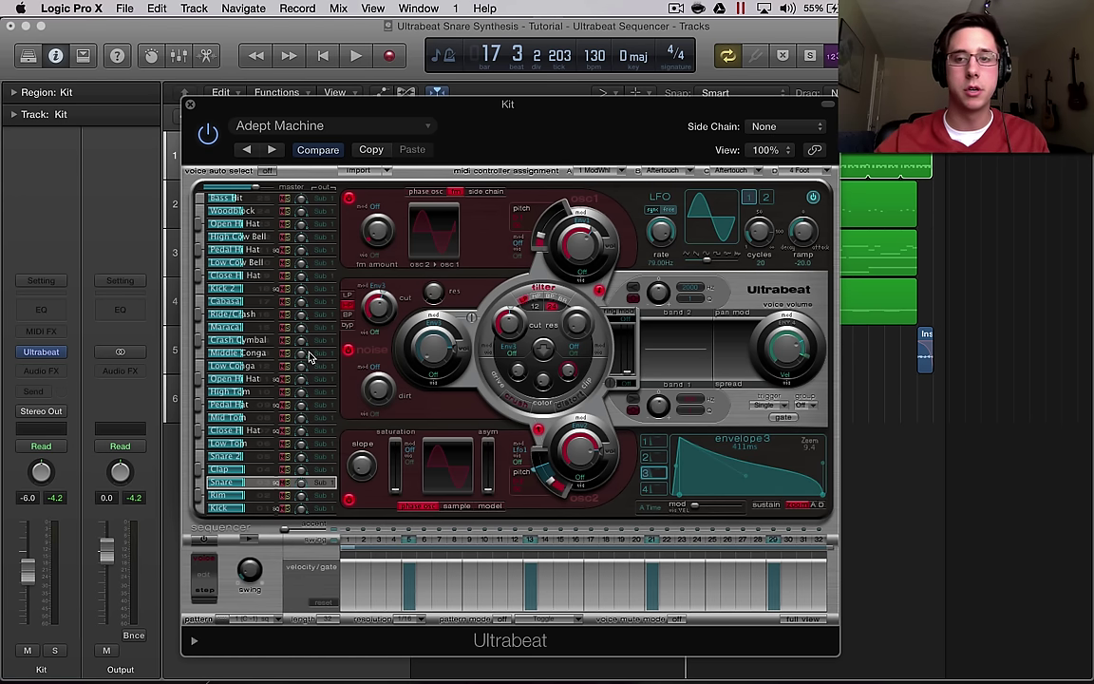
pyautogui.click(428, 127)
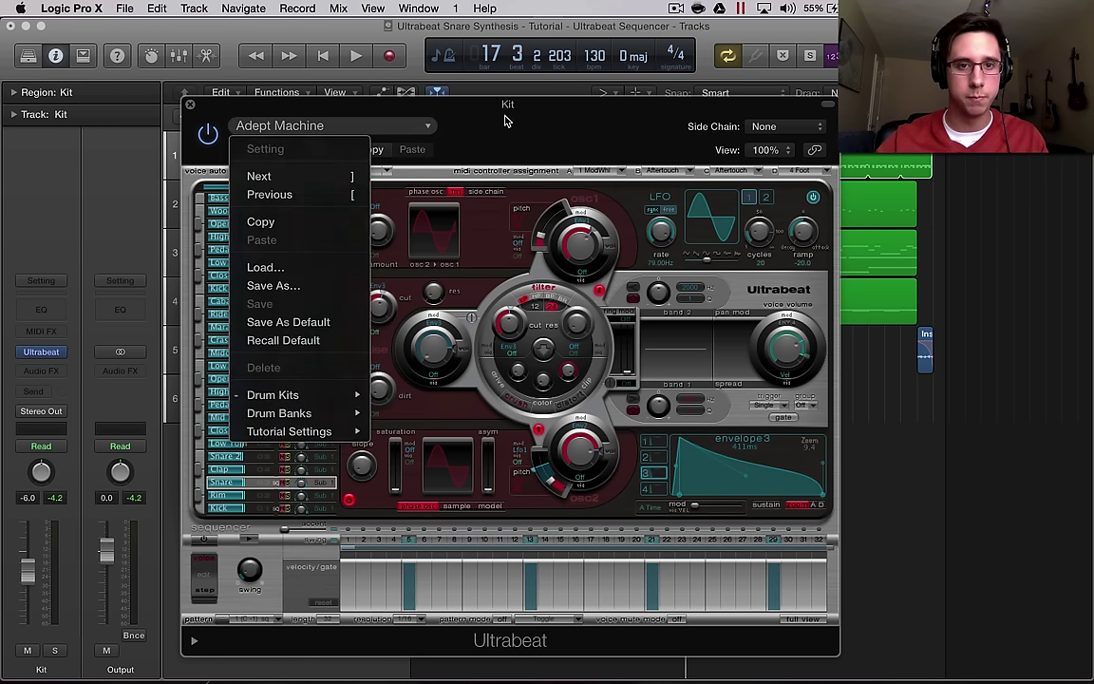
pyautogui.click(505, 117)
# Select both Kit regions in the arrangement and open them in the Piano Roll, with the Ultrabeat window moved clear of the notes
pyautogui.moveTo(636, 114); pyautogui.dragTo(629, 267)
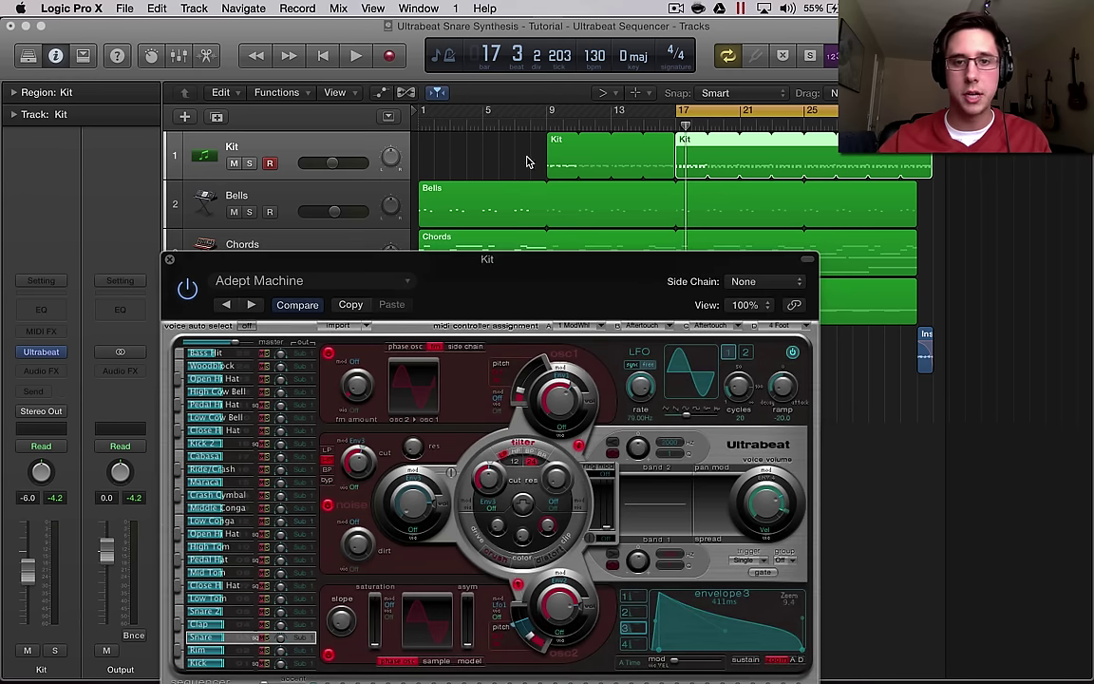
pyautogui.keyDown('shift'); pyautogui.click(560, 143); pyautogui.keyUp('shift')
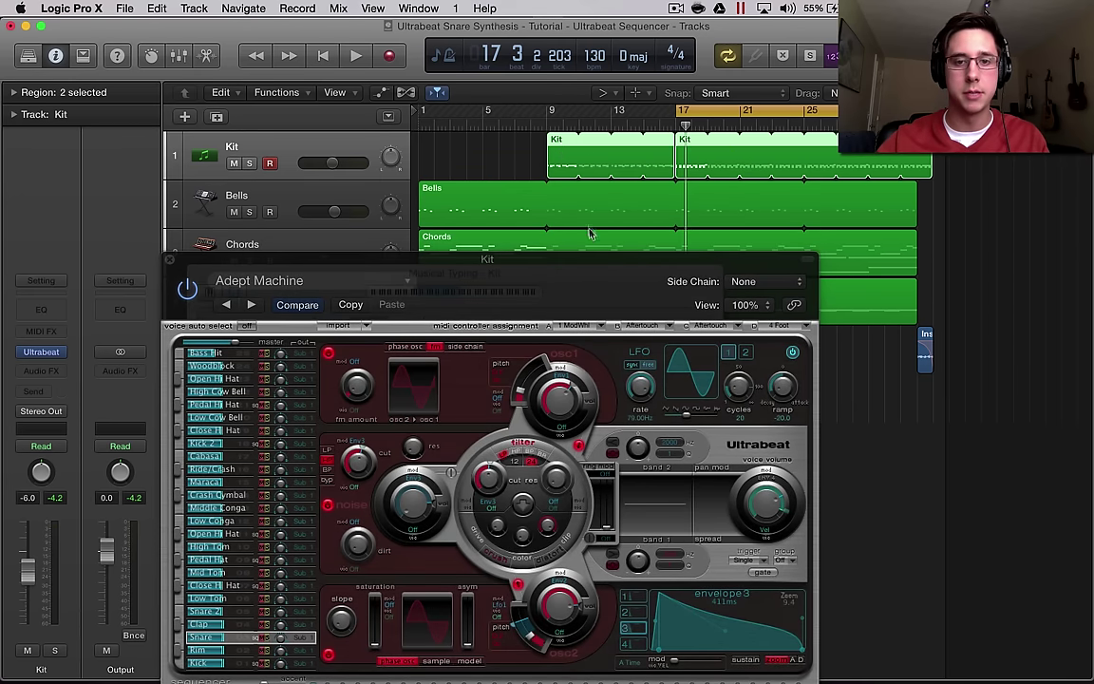
pyautogui.press('p')
pyautogui.press('super+k')
pyautogui.moveTo(551, 283); pyautogui.dragTo(502, 528)
pyautogui.press('super+k')
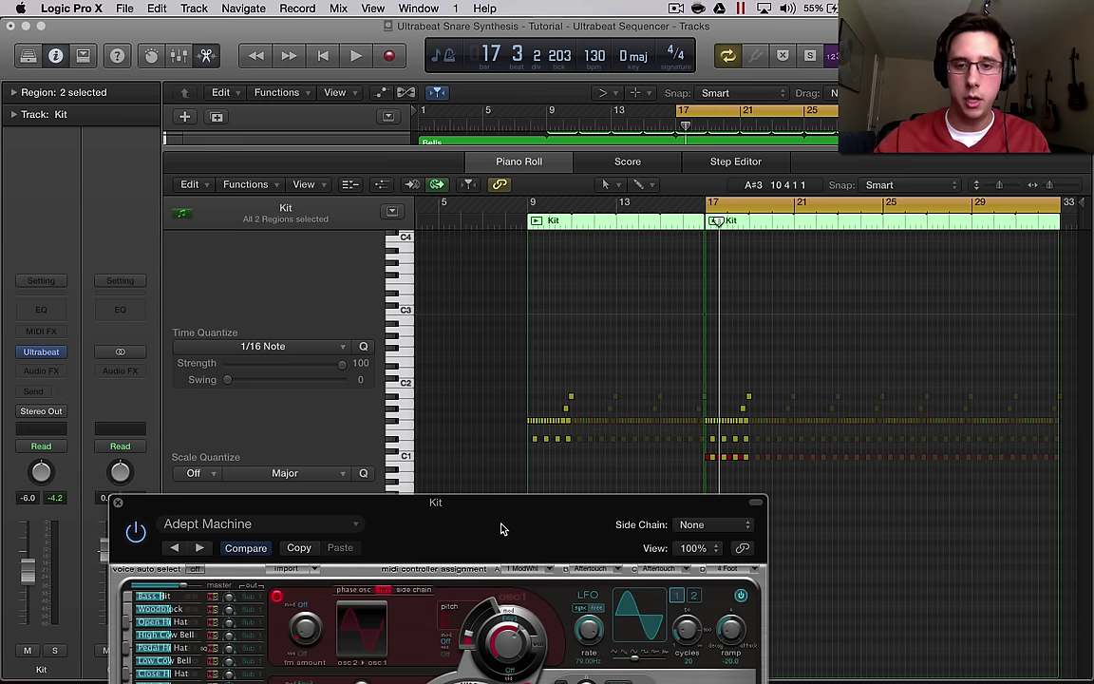
# Select the snare notes in both Kit regions and move them down one semitone to D1
pyautogui.click(488, 433)
pyautogui.moveTo(457, 441); pyautogui.dragTo(769, 442)
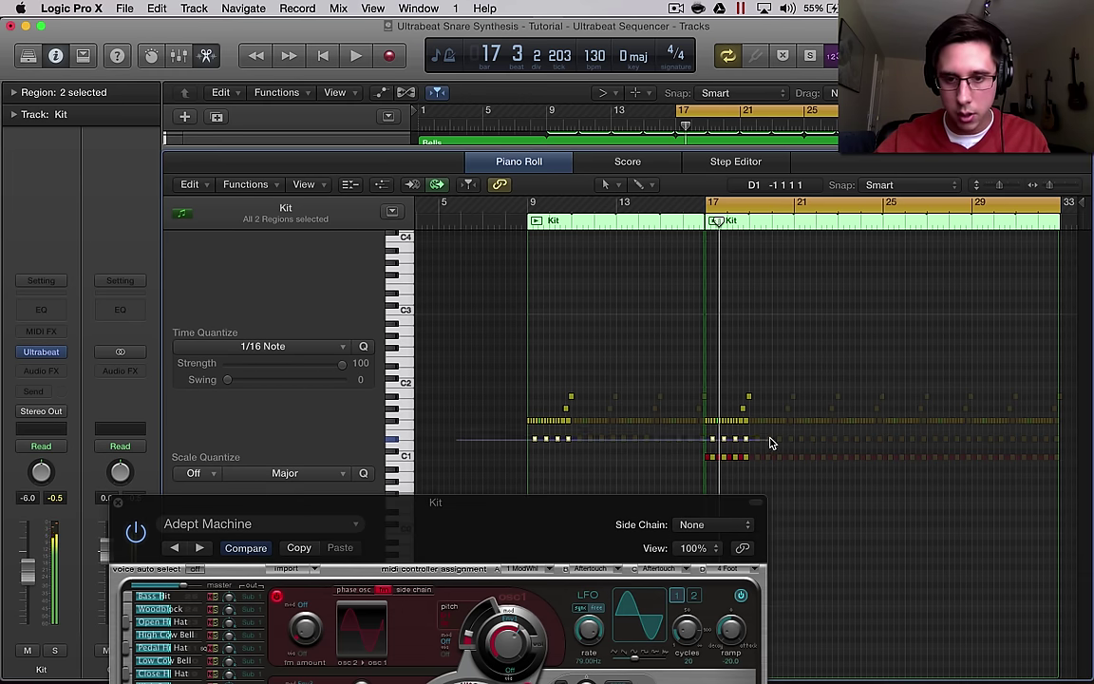
pyautogui.click(534, 442)
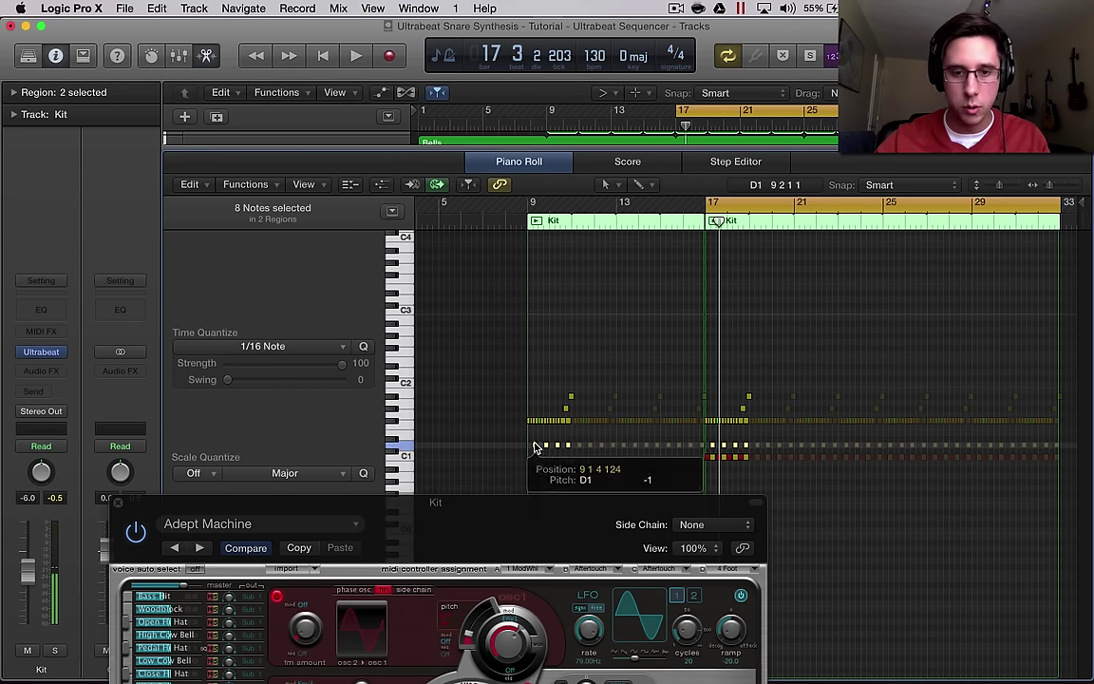
# Close the note editor and the event list, and place the Ultrabeat window below the Kit track
pyautogui.moveTo(538, 535); pyautogui.dragTo(666, 161)
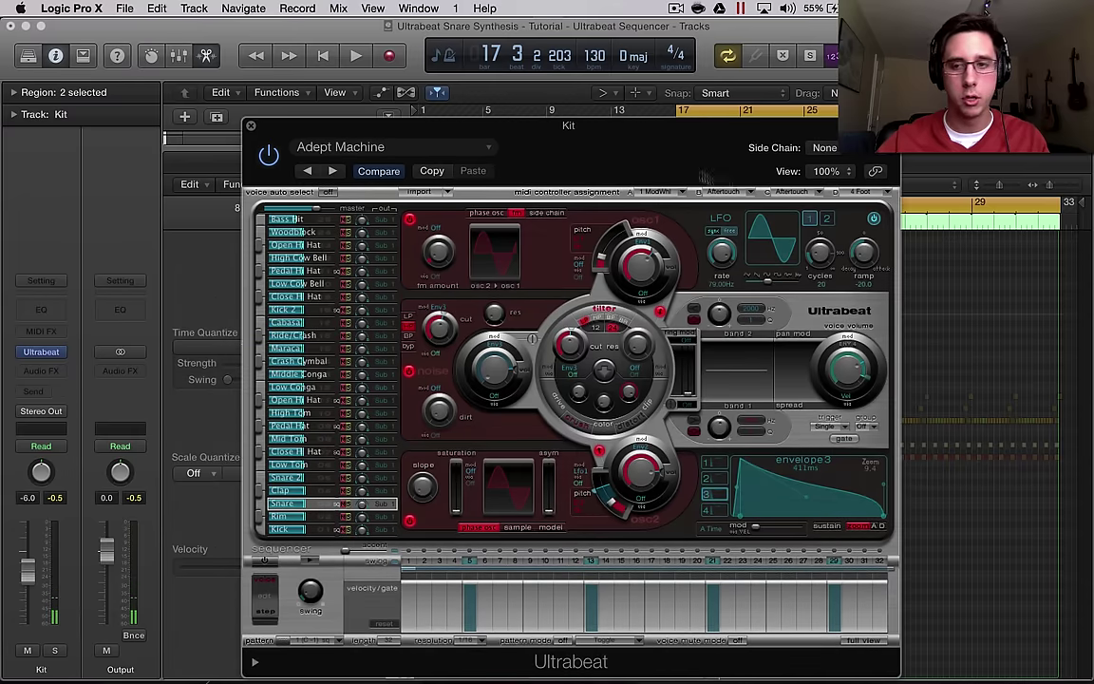
pyautogui.click(1008, 165)
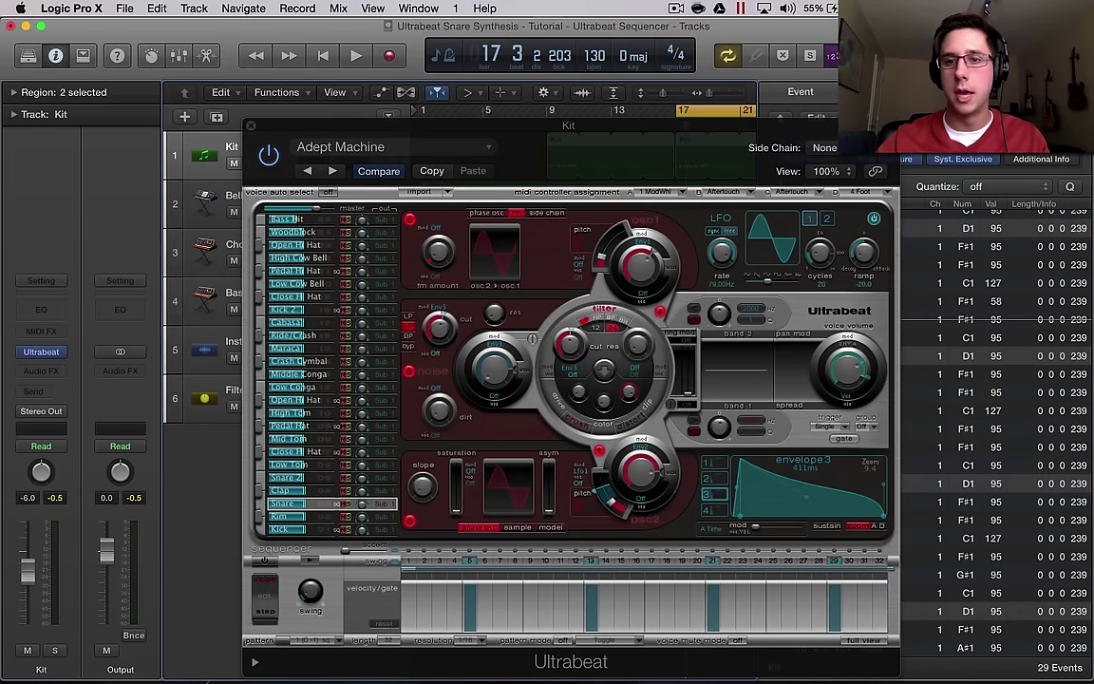
pyautogui.press('e')
pyautogui.moveTo(710, 132); pyautogui.dragTo(670, 257)
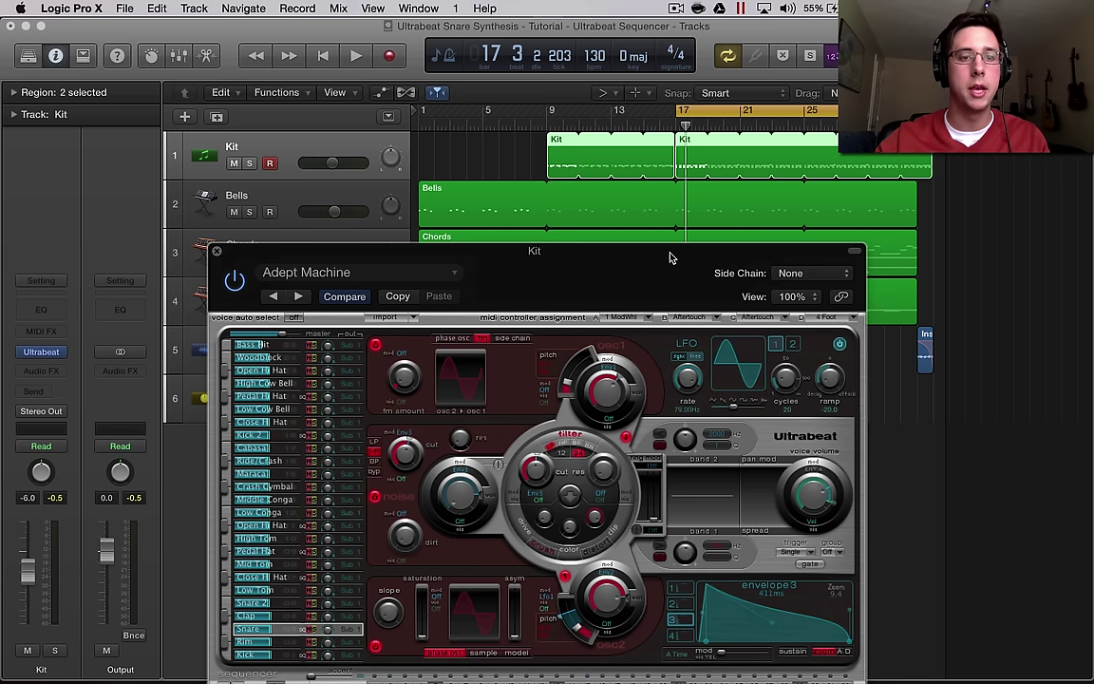
# Solo the Kit track and play the loop from bar 17 to audition the new snare within the drums
pyautogui.press('s')
pyautogui.press('space')
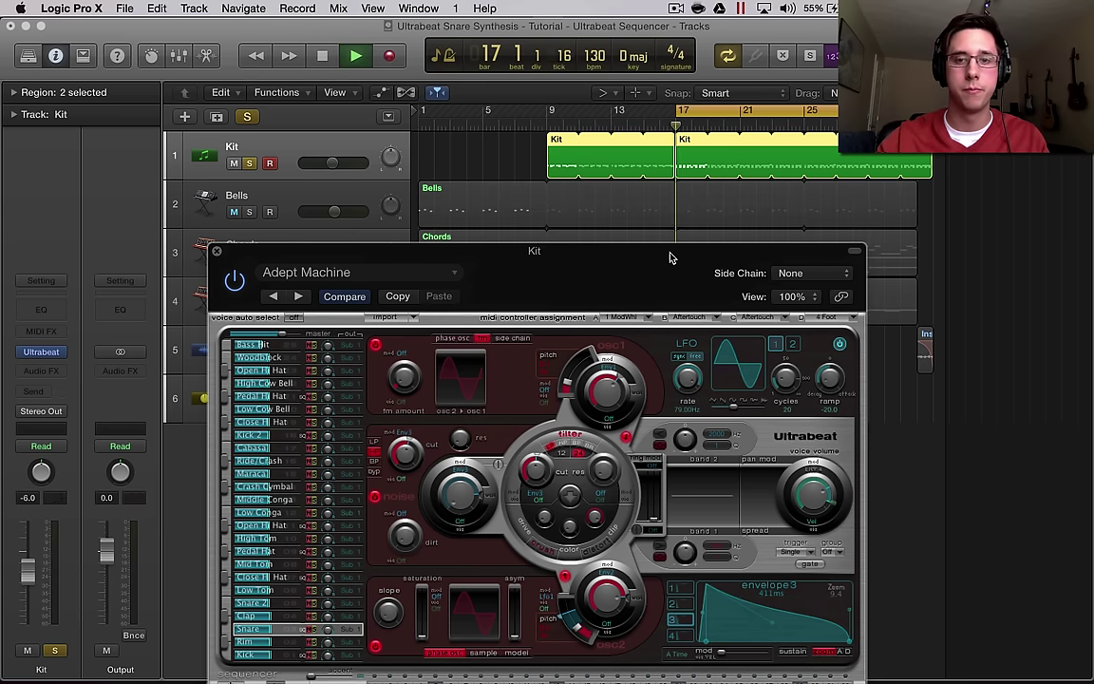
pyautogui.moveTo(584, 276); pyautogui.dragTo(565, 133)
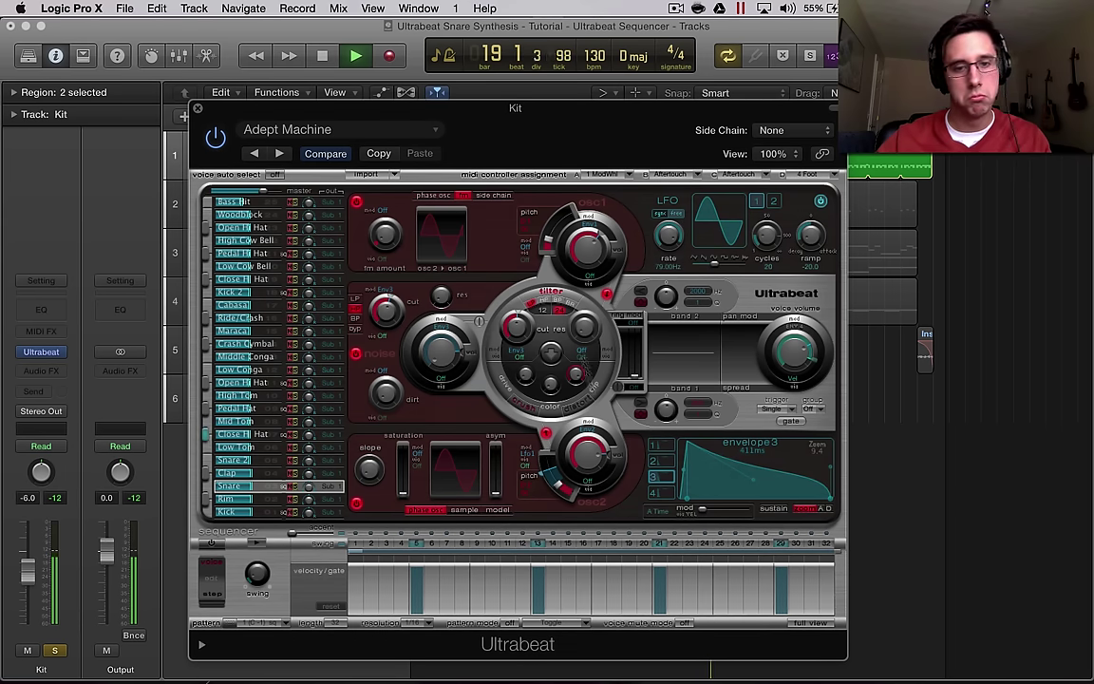
pyautogui.moveTo(791, 352)
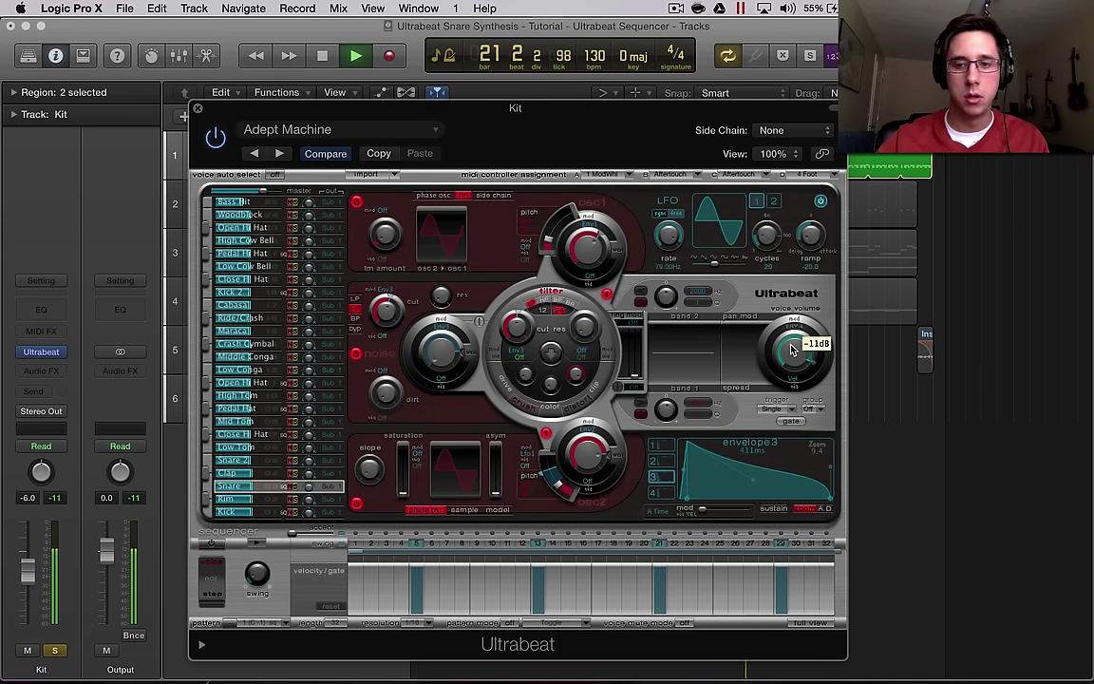
pyautogui.moveTo(611, 151); pyautogui.dragTo(496, 189)
pyautogui.press('space')
# Take the Kit track out of solo and play the loop from bar 17 to hear the snare in the full mix
pyautogui.click(280, 139)
pyautogui.press('s')
pyautogui.press('space')
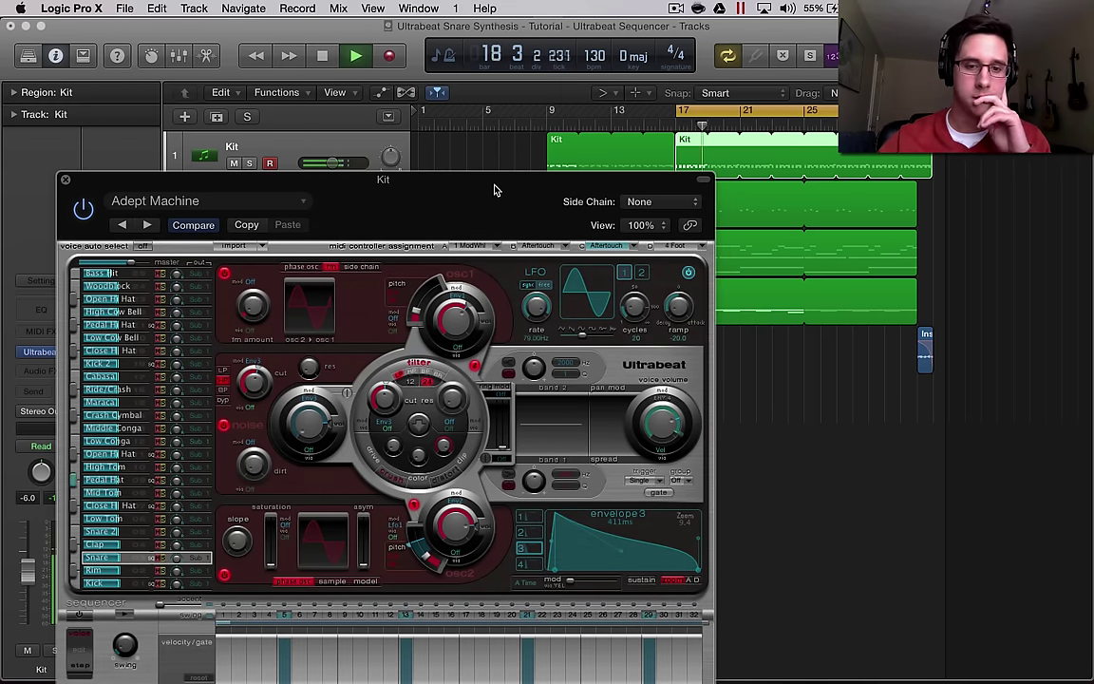
pyautogui.moveTo(455, 202); pyautogui.dragTo(454, 112)
pyautogui.press('space')
pyautogui.moveTo(86, 91); pyautogui.dragTo(136, 68)
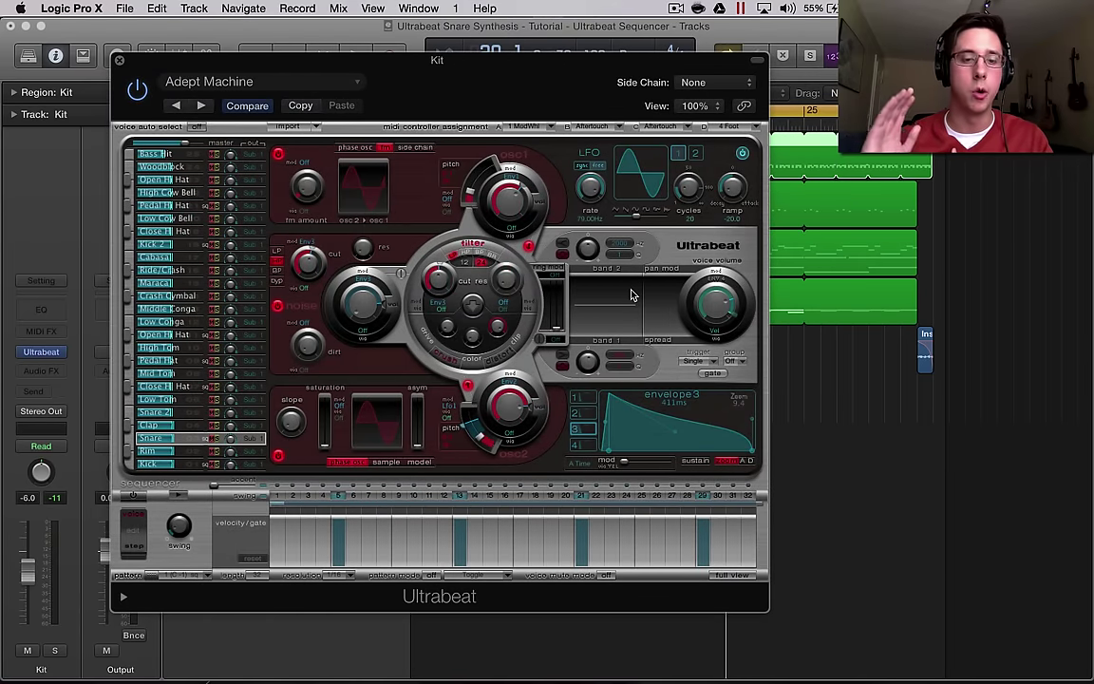
pyautogui.moveTo(378, 67); pyautogui.dragTo(313, 63)
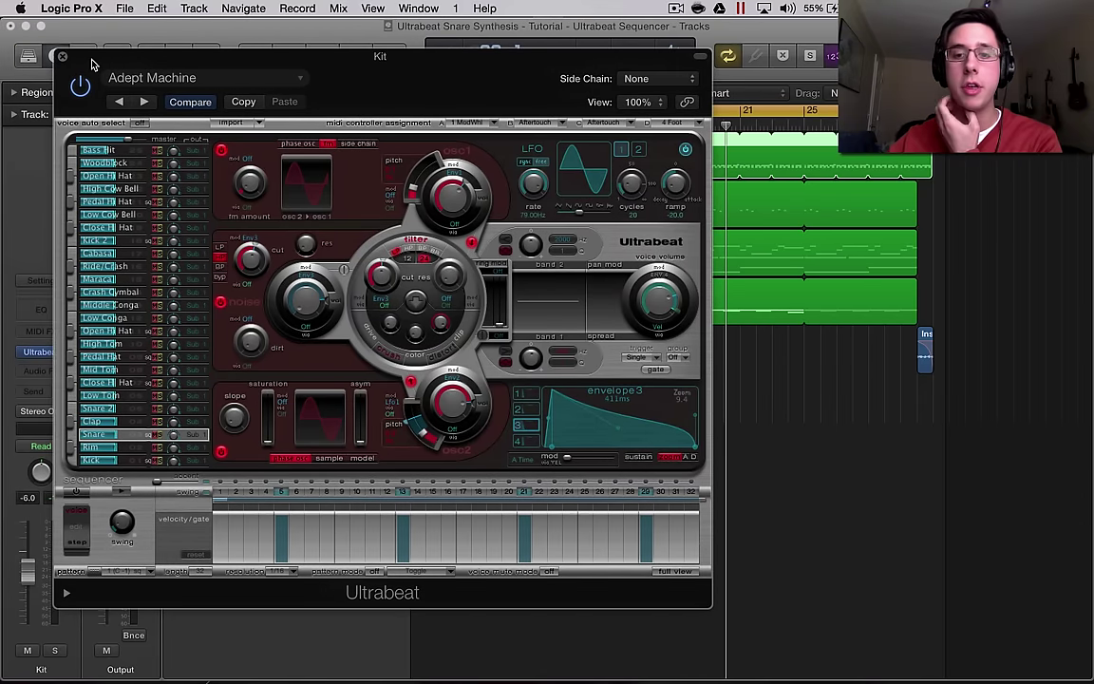